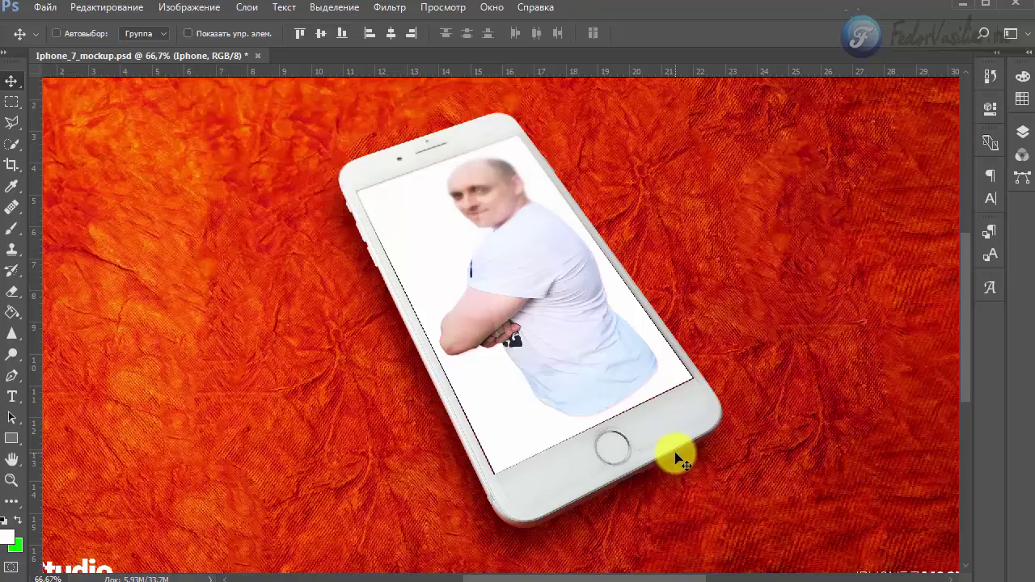
Switch to the mockup folder and look through the JPG previews and PSD files of the iPhone 7 mockups.
{"action": "key", "text": "alt+Tab"}
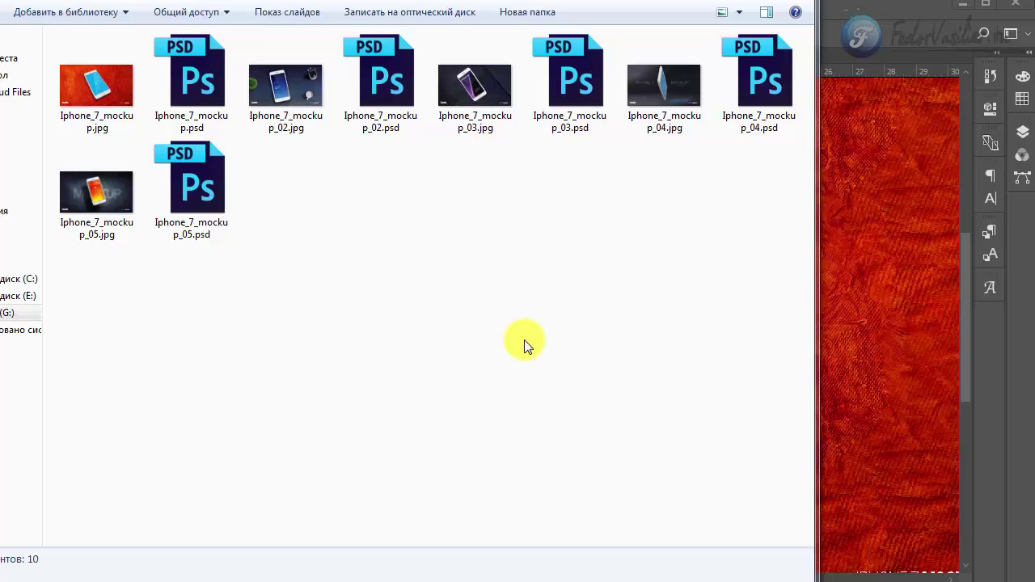
{"action": "left_click_drag", "start_coordinate": [730, 375], "coordinate": [105, 53]}
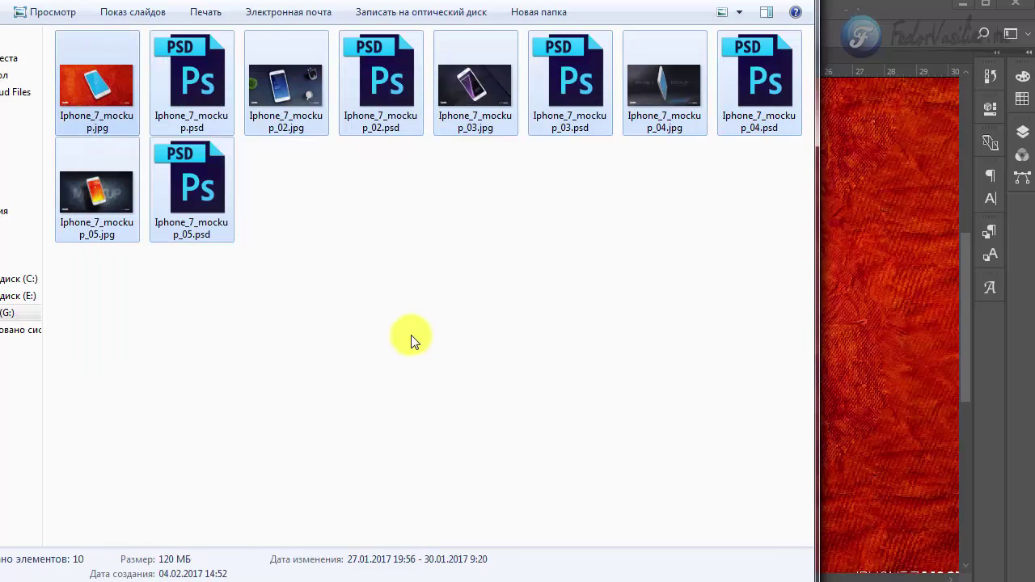
{"action": "left_click", "coordinate": [414, 316]}
{"action": "left_click", "coordinate": [80, 89]}
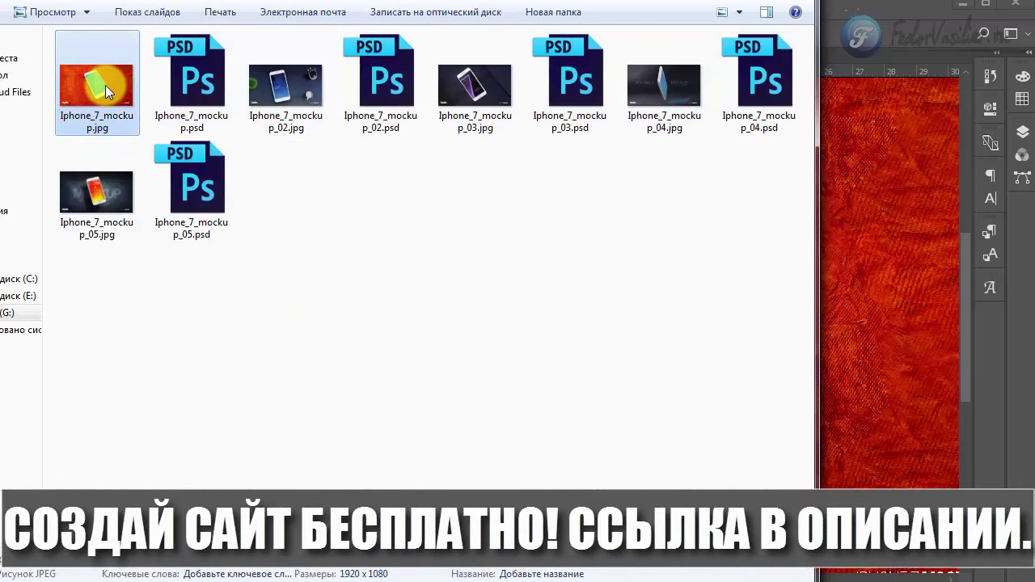
{"action": "left_click", "coordinate": [185, 89]}
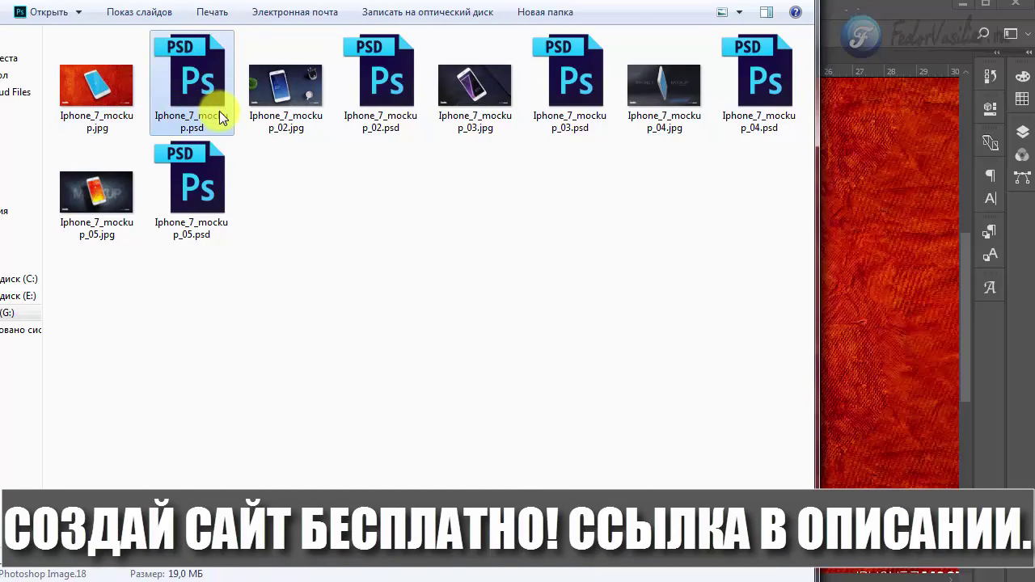
{"action": "left_click", "coordinate": [271, 97]}
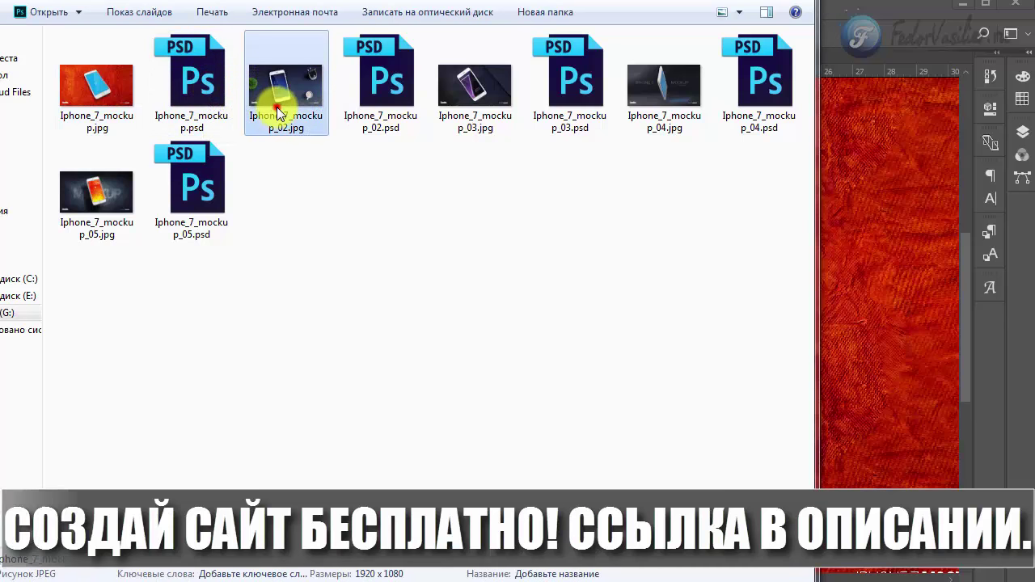
{"action": "left_click", "coordinate": [461, 89]}
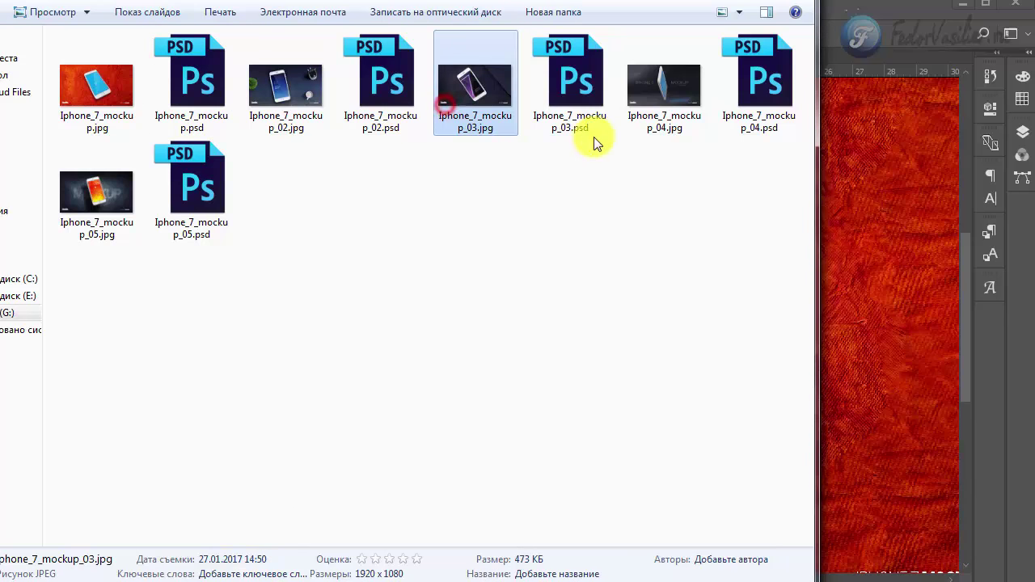
{"action": "left_click", "coordinate": [658, 92]}
{"action": "left_click", "coordinate": [88, 210]}
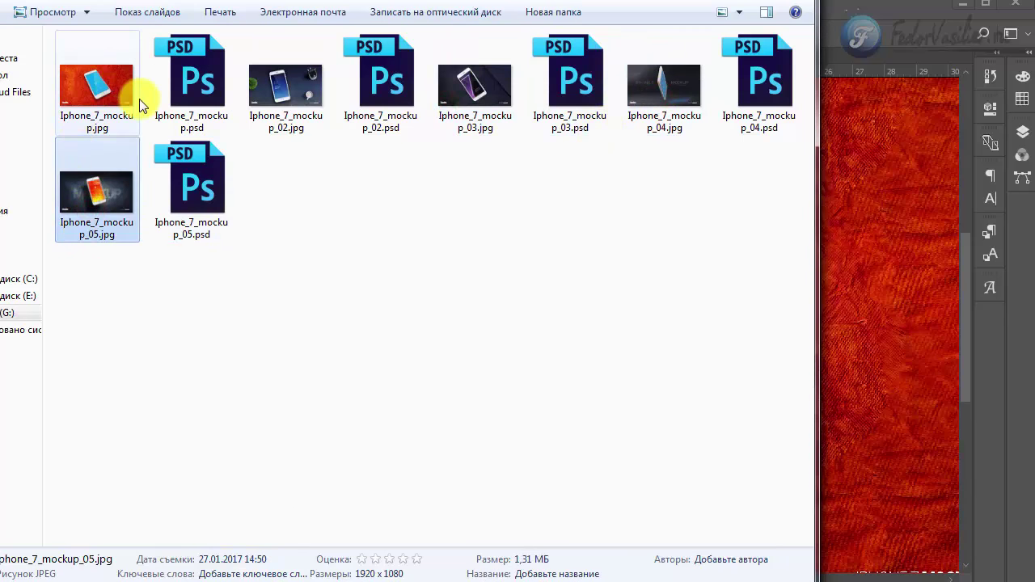
Open Iphone_7_mockup.psd in Photoshop using its embedded colour profile, and dismiss the missing fonts dialog without replacing Roboto Black.
{"action": "left_click", "coordinate": [186, 91]}
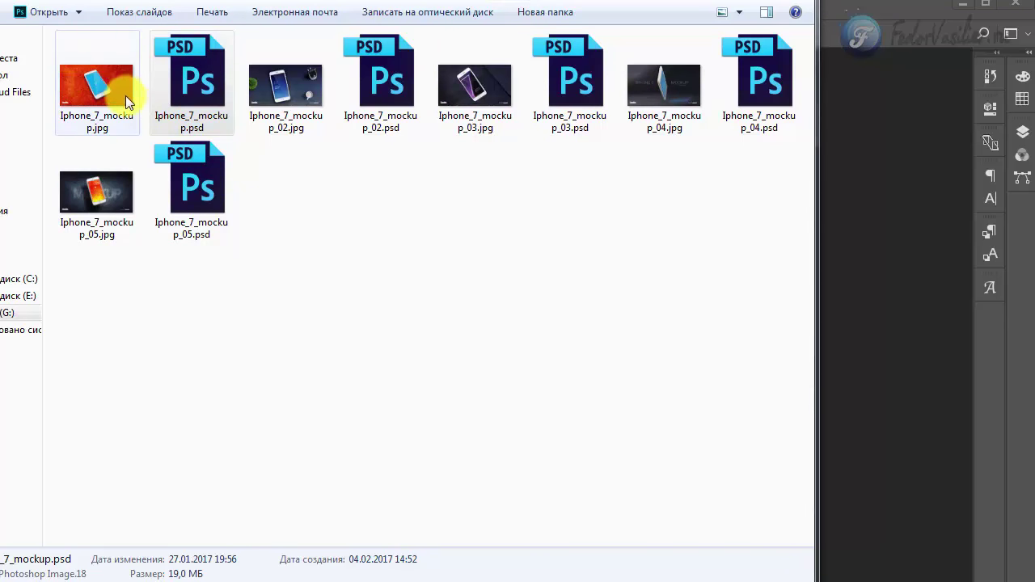
{"action": "left_click", "coordinate": [111, 89]}
{"action": "left_click", "coordinate": [180, 87]}
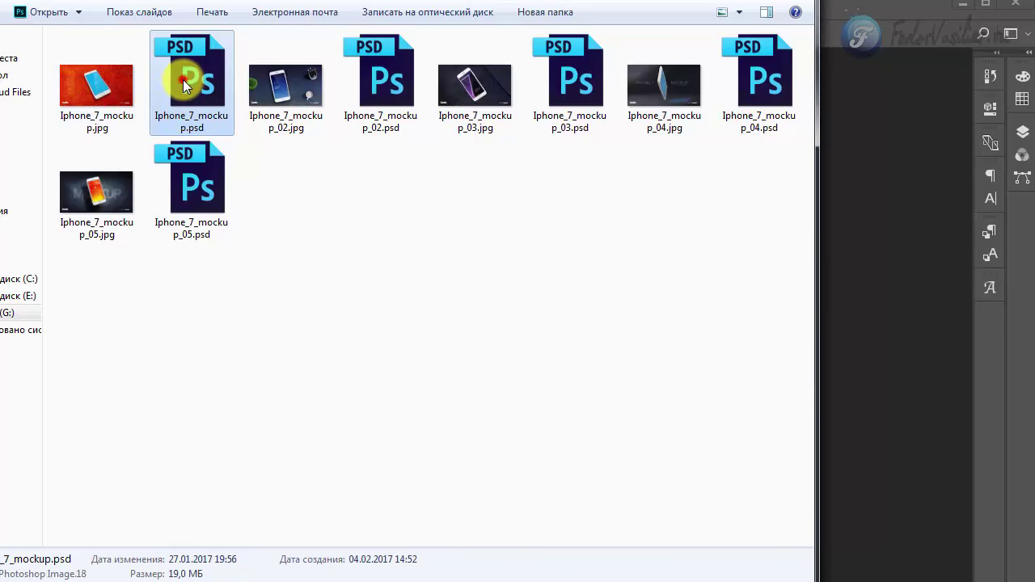
{"action": "double_click", "coordinate": [182, 79]}
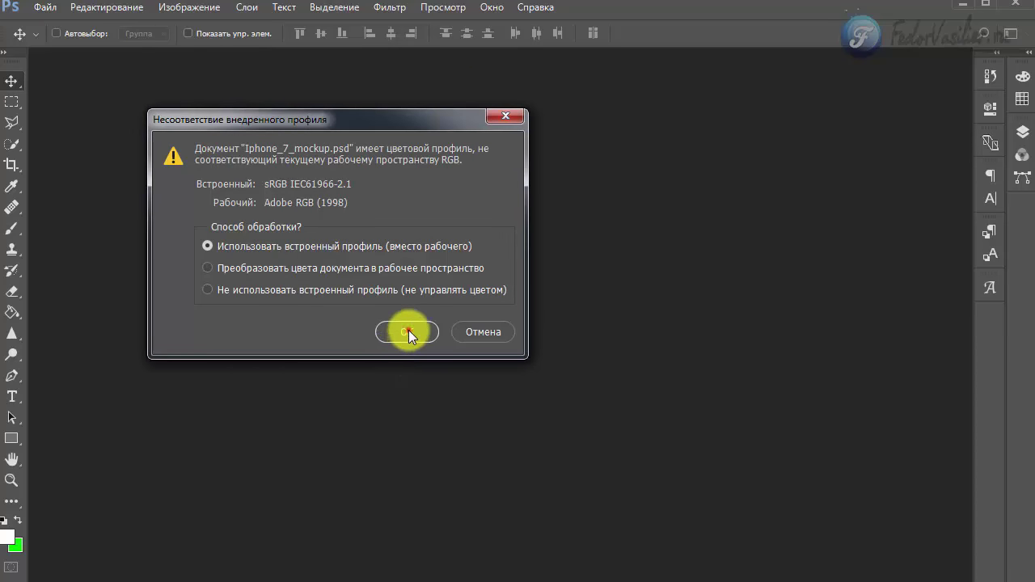
{"action": "left_click", "coordinate": [407, 332]}
{"action": "left_click_drag", "start_coordinate": [457, 111], "coordinate": [593, 115]}
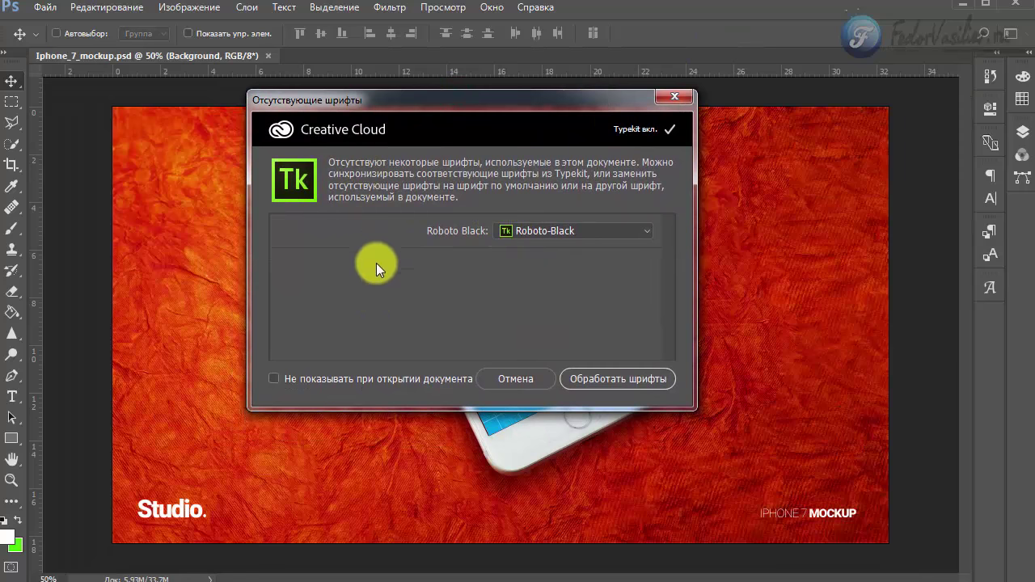
{"action": "left_click_drag", "start_coordinate": [400, 107], "coordinate": [415, 121]}
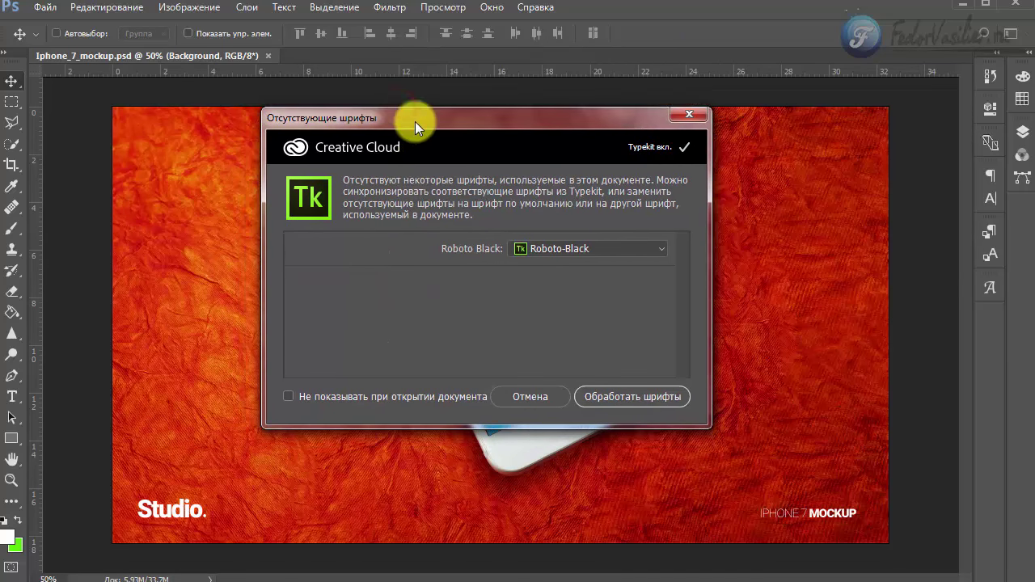
{"action": "left_click", "coordinate": [688, 114]}
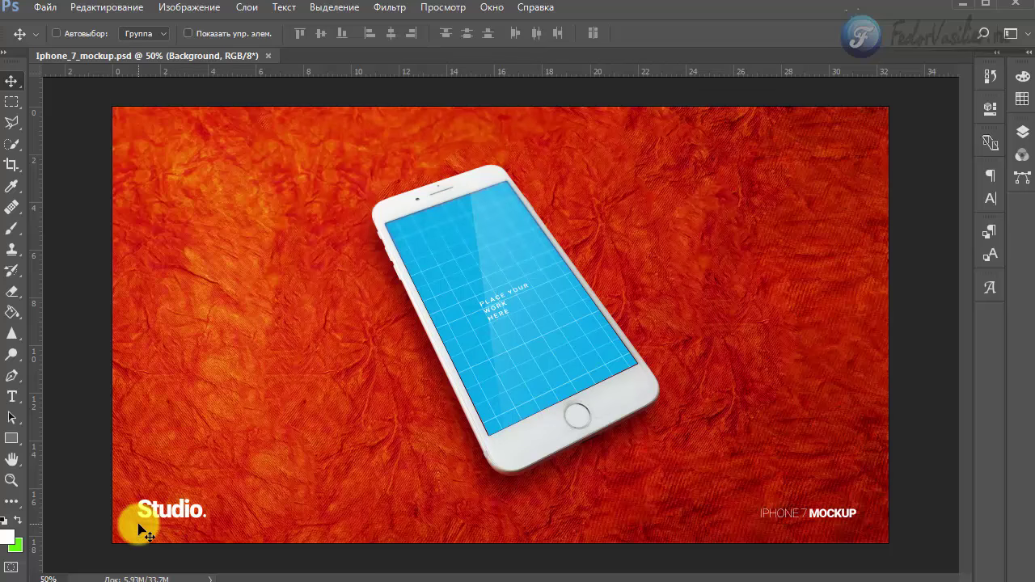
Expand the collapsed panels and examine the Background group's layers and its effect on the mockup by toggling its visibility.
{"action": "left_click", "coordinate": [1029, 54]}
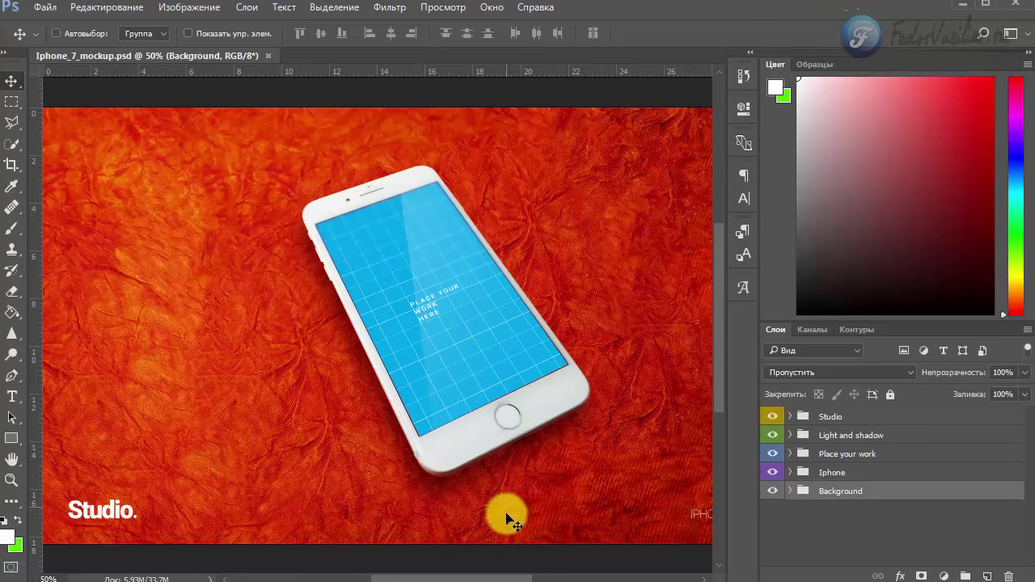
{"action": "left_click", "coordinate": [773, 492]}
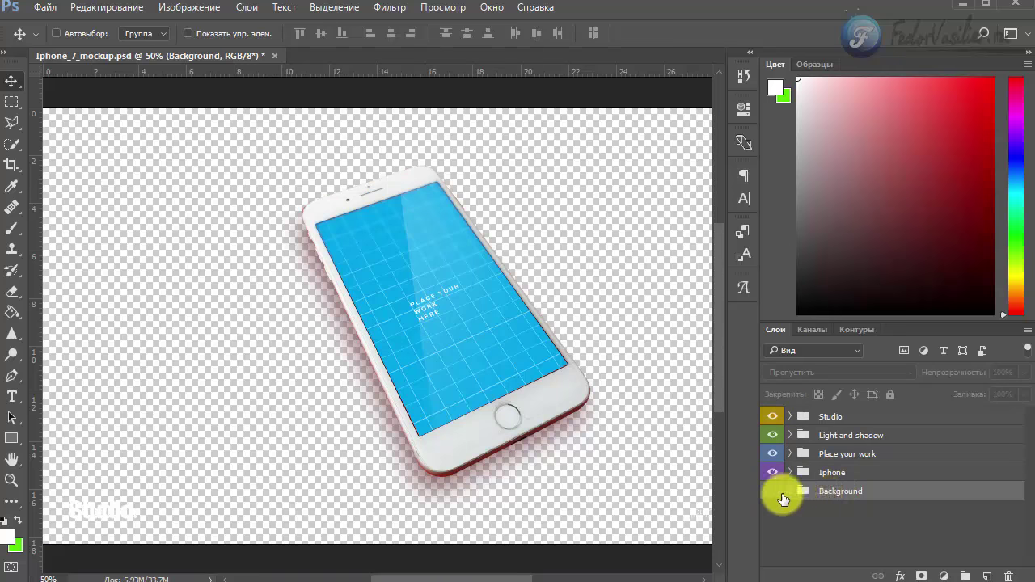
{"action": "left_click", "coordinate": [774, 491]}
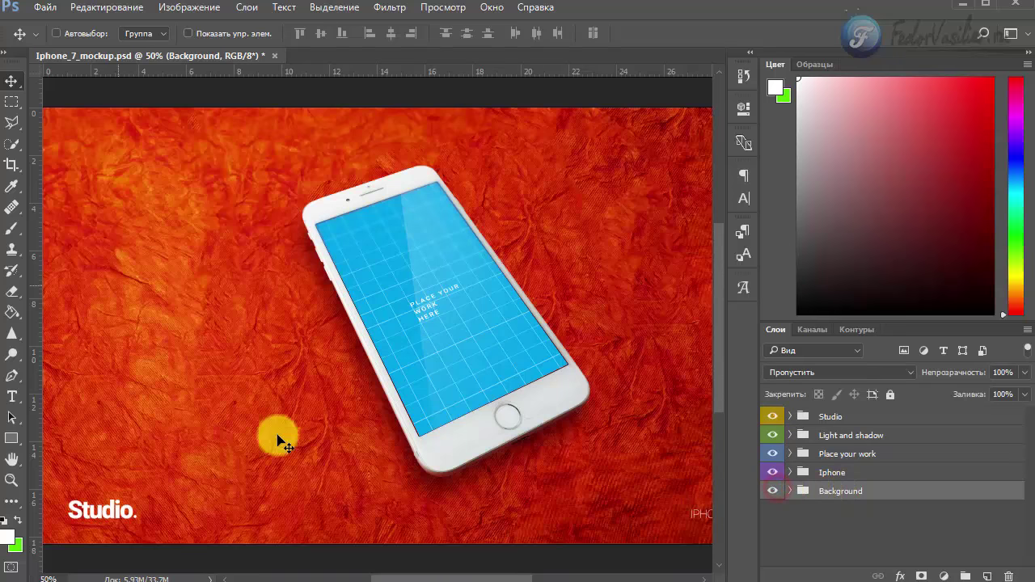
{"action": "left_click", "coordinate": [773, 494]}
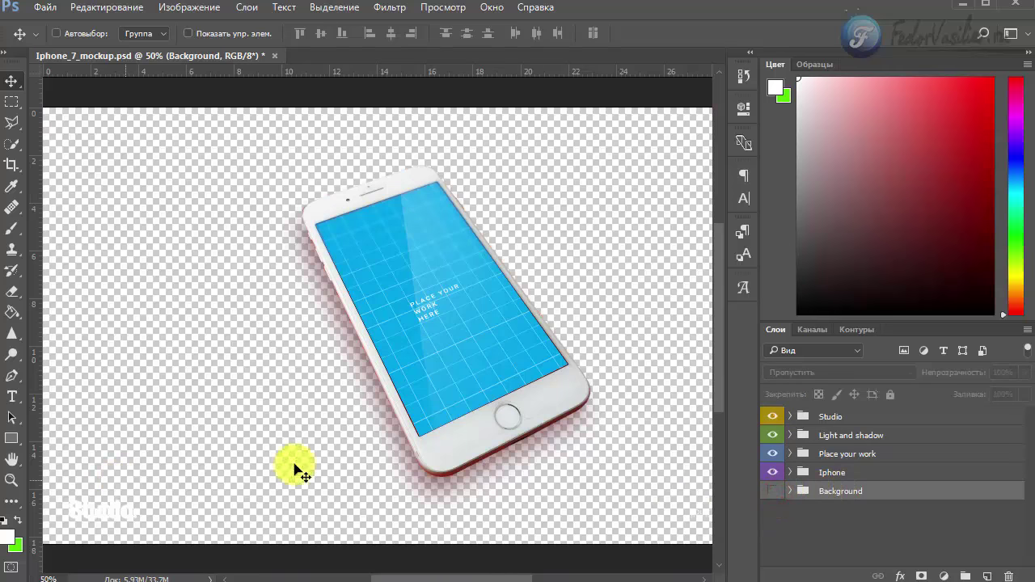
{"action": "left_click", "coordinate": [790, 492]}
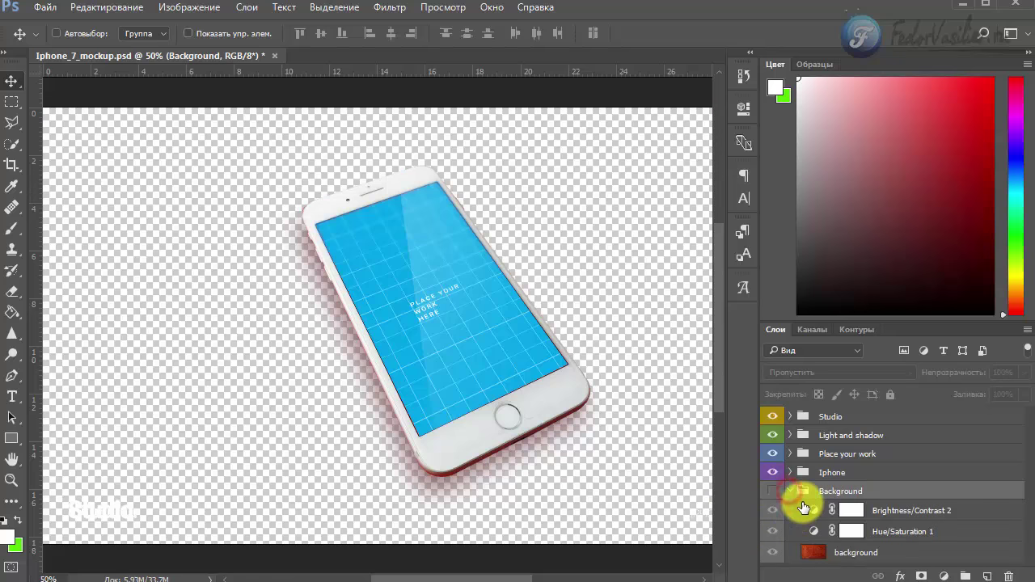
{"action": "left_click", "coordinate": [832, 553]}
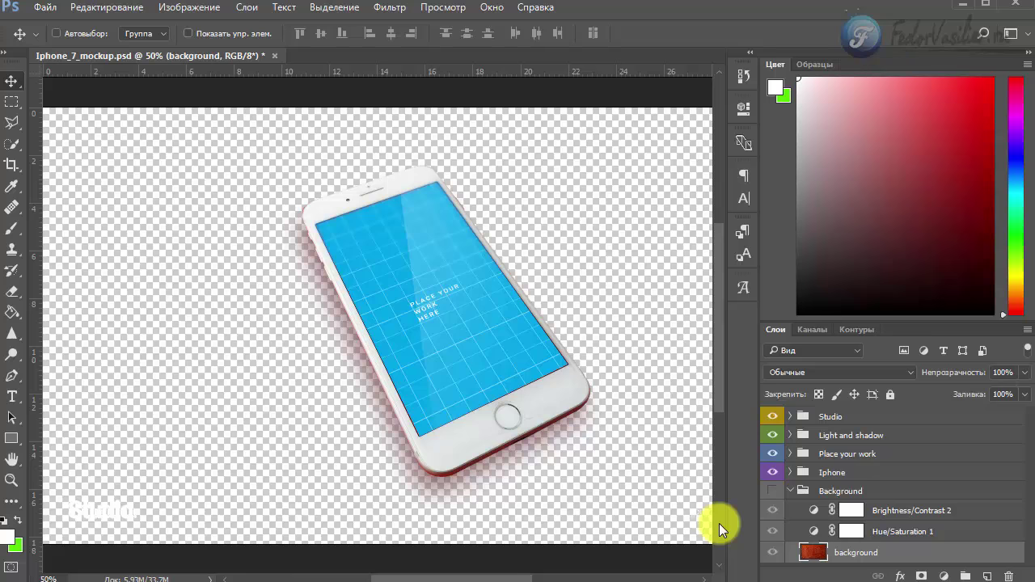
{"action": "left_click", "coordinate": [772, 491]}
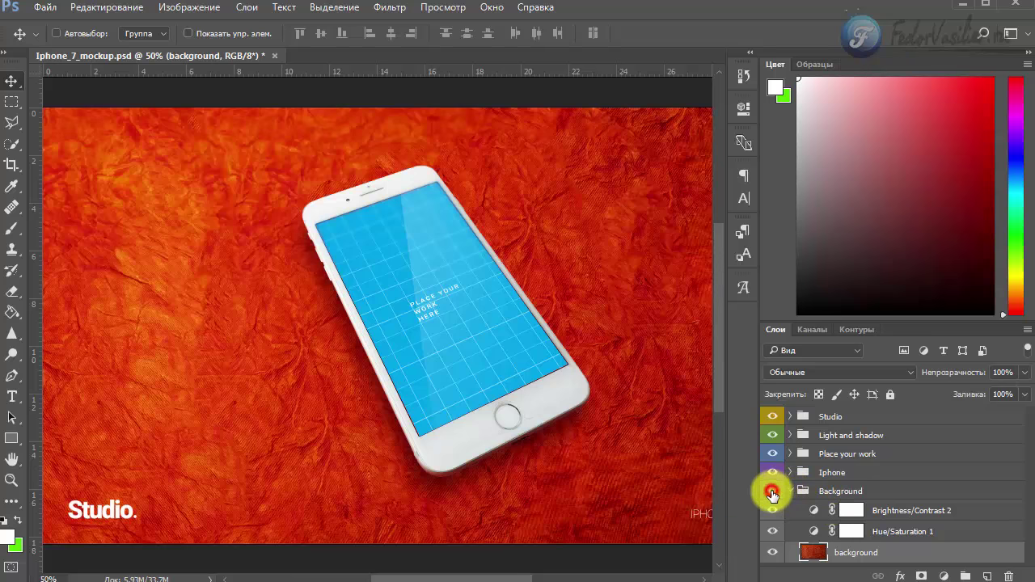
{"action": "left_click", "coordinate": [790, 491]}
Check what the Iphone, Place your work, Light and shadow and Studio groups contain by switching each one off and on.
{"action": "left_click", "coordinate": [772, 472]}
{"action": "left_click", "coordinate": [773, 474]}
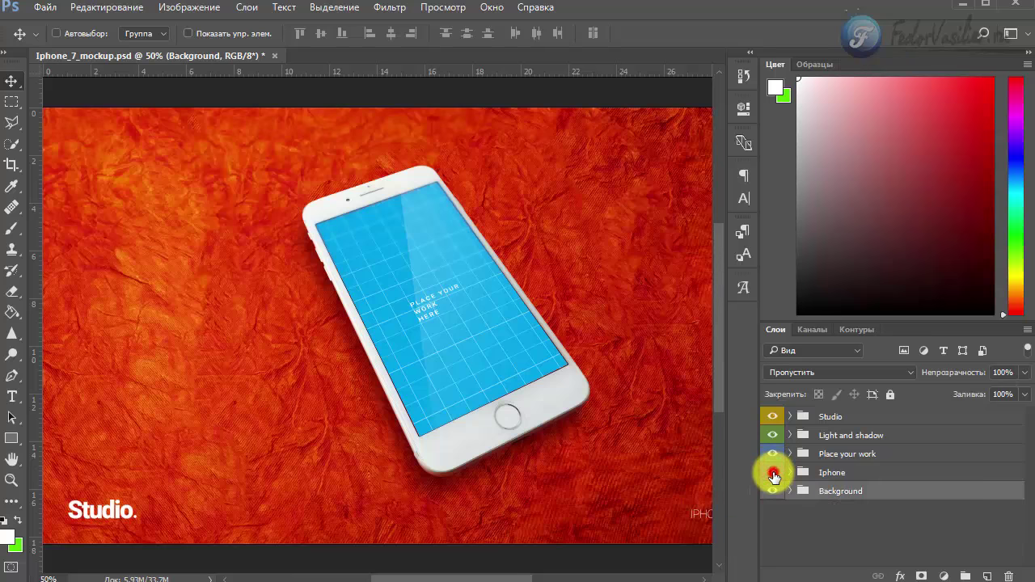
{"action": "left_click", "coordinate": [774, 454]}
{"action": "left_click", "coordinate": [774, 454]}
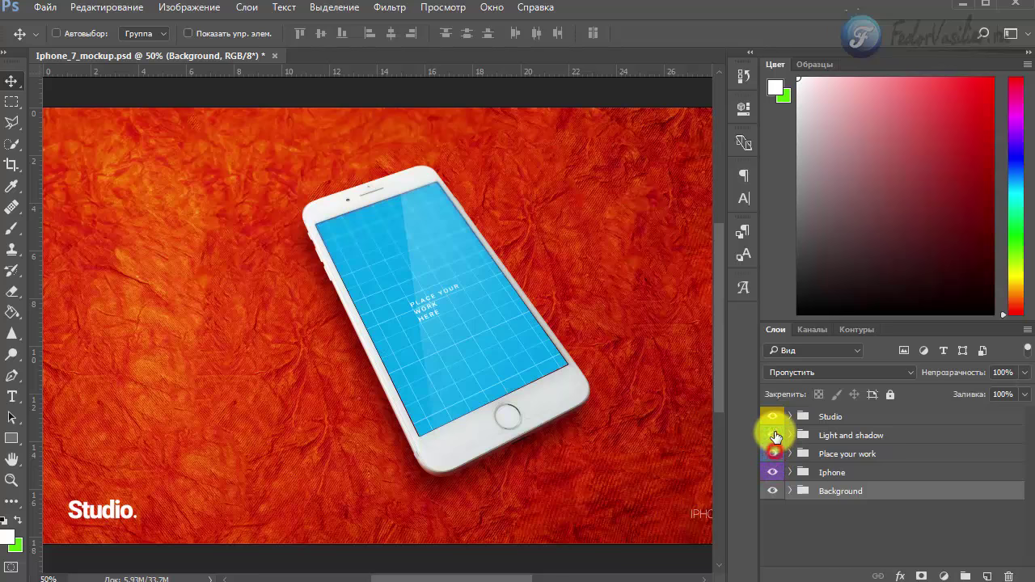
{"action": "left_click", "coordinate": [775, 436]}
{"action": "left_click", "coordinate": [775, 436]}
{"action": "left_click", "coordinate": [774, 417]}
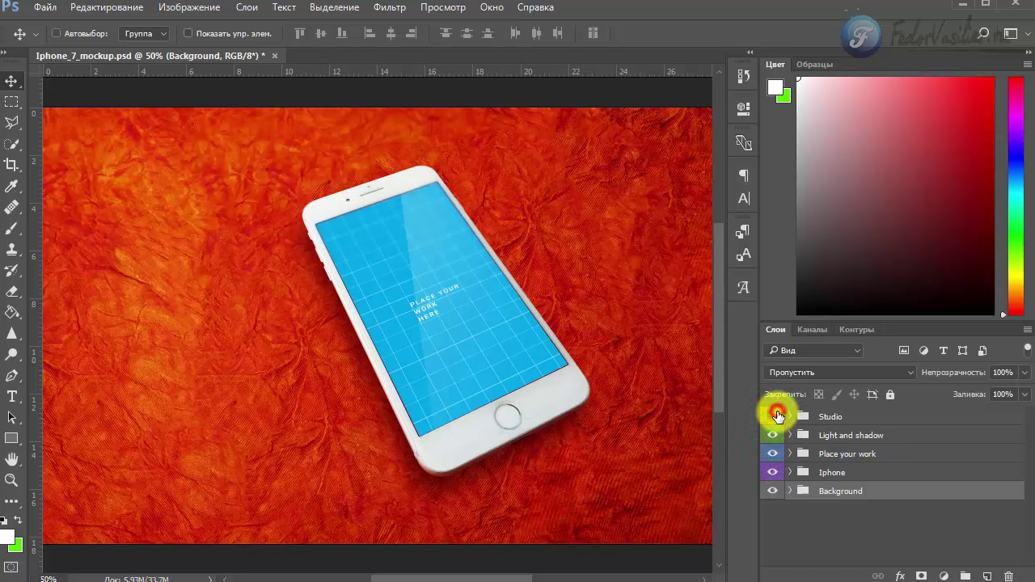
{"action": "left_click", "coordinate": [774, 417]}
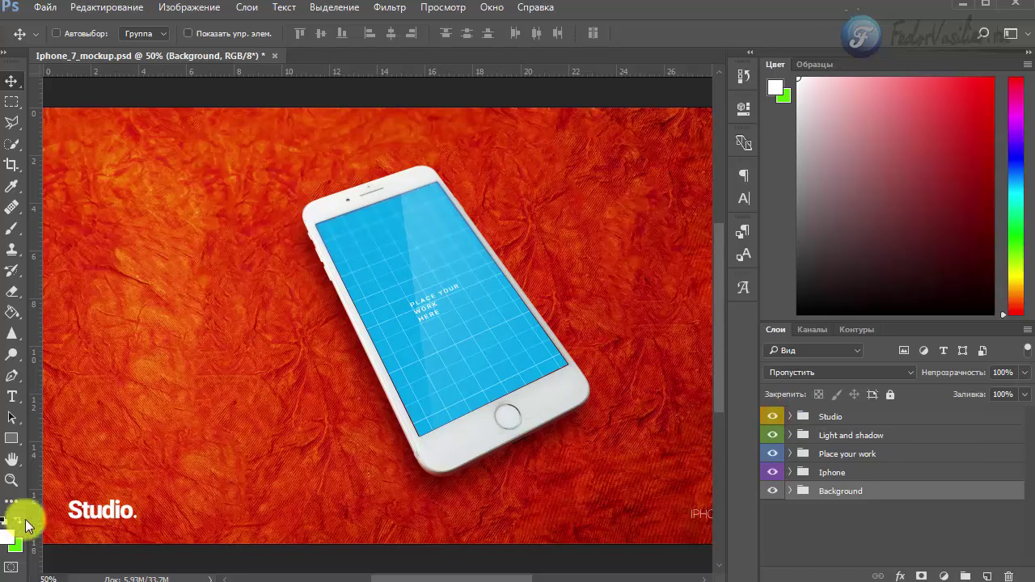
Hide the Studio group and check which area the Place your work group covers.
{"action": "left_click", "coordinate": [773, 416]}
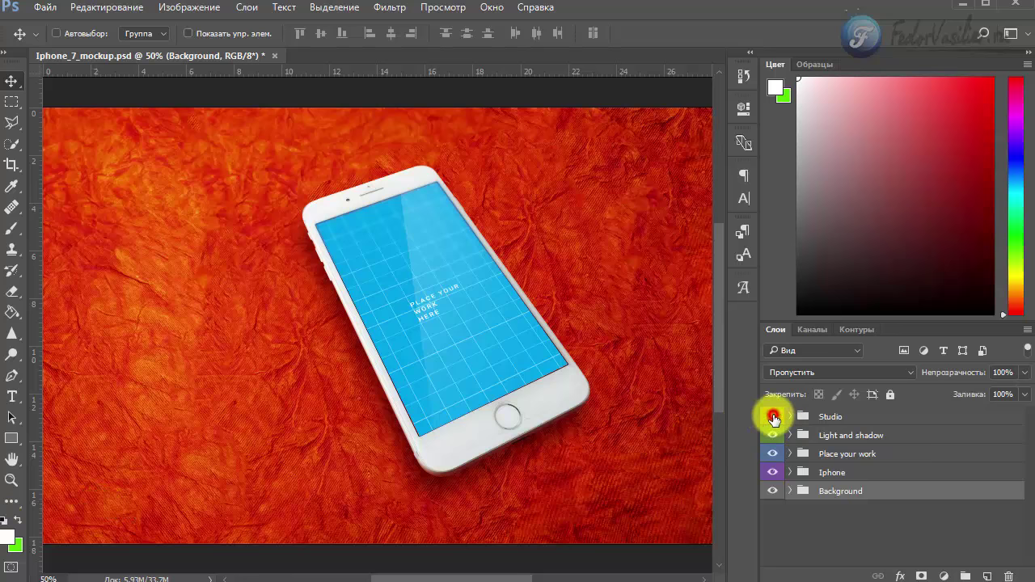
{"action": "left_click", "coordinate": [773, 454]}
{"action": "left_click", "coordinate": [773, 455]}
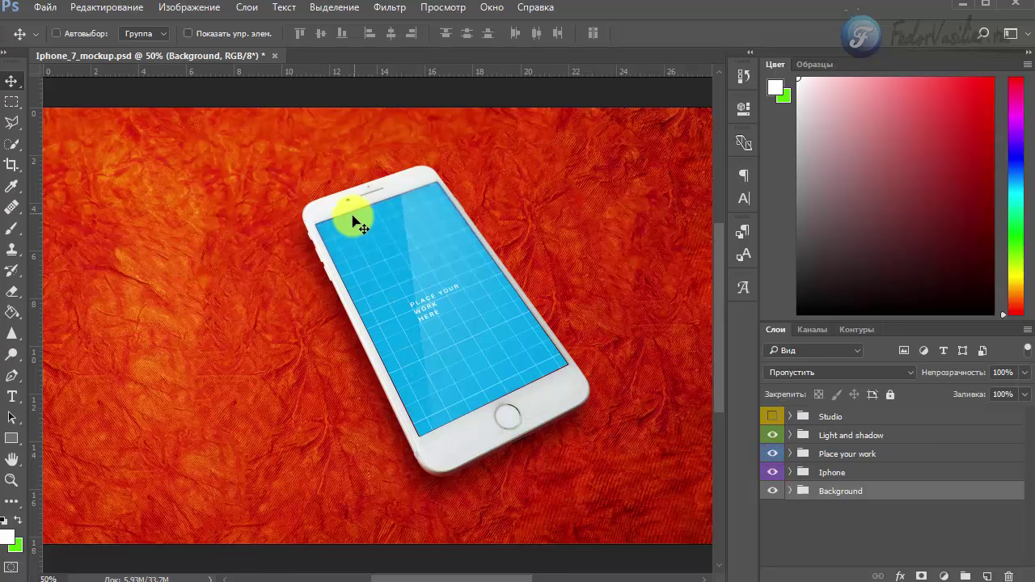
Open the Place your design here copy smart object from the Place your work group, using its embedded profile and dismissing the missing fonts dialog.
{"action": "left_click", "coordinate": [809, 455]}
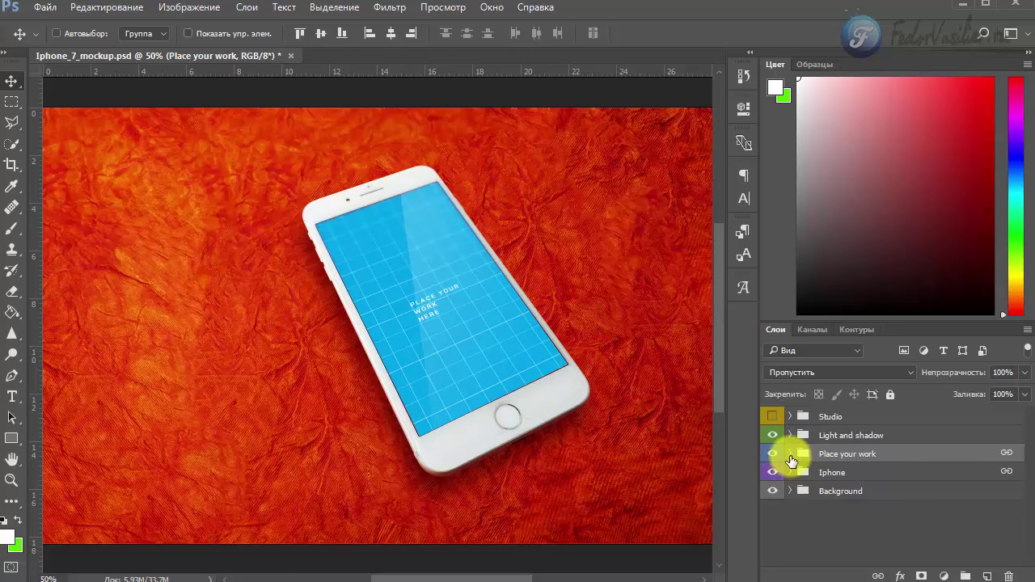
{"action": "left_click", "coordinate": [790, 455]}
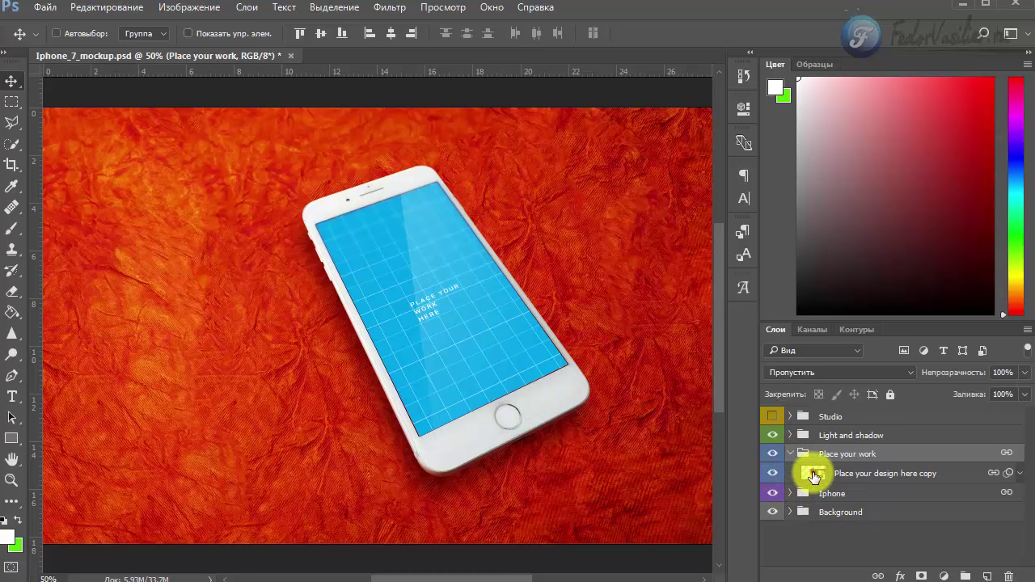
{"action": "left_click", "coordinate": [809, 474]}
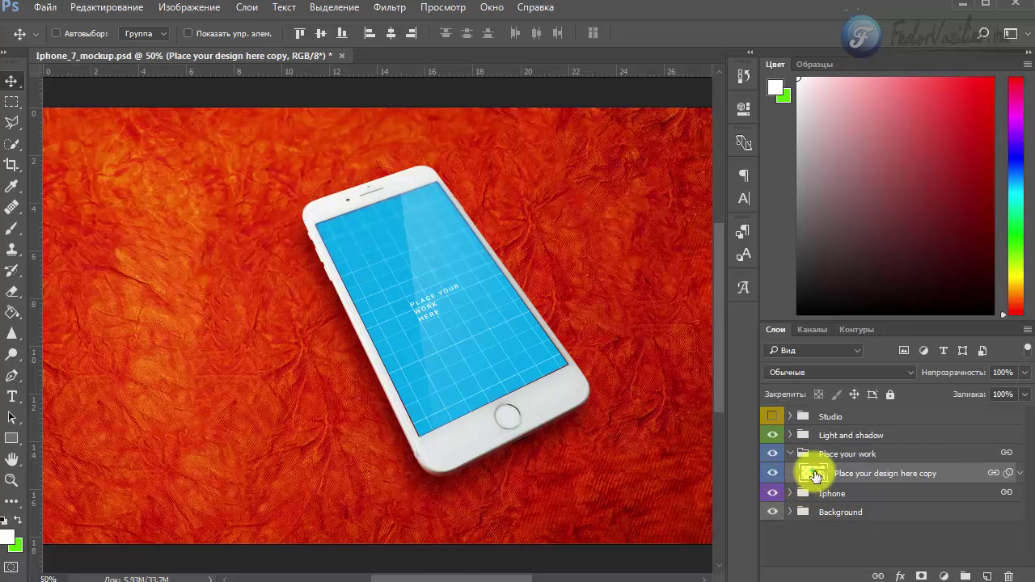
{"action": "double_click", "coordinate": [816, 478]}
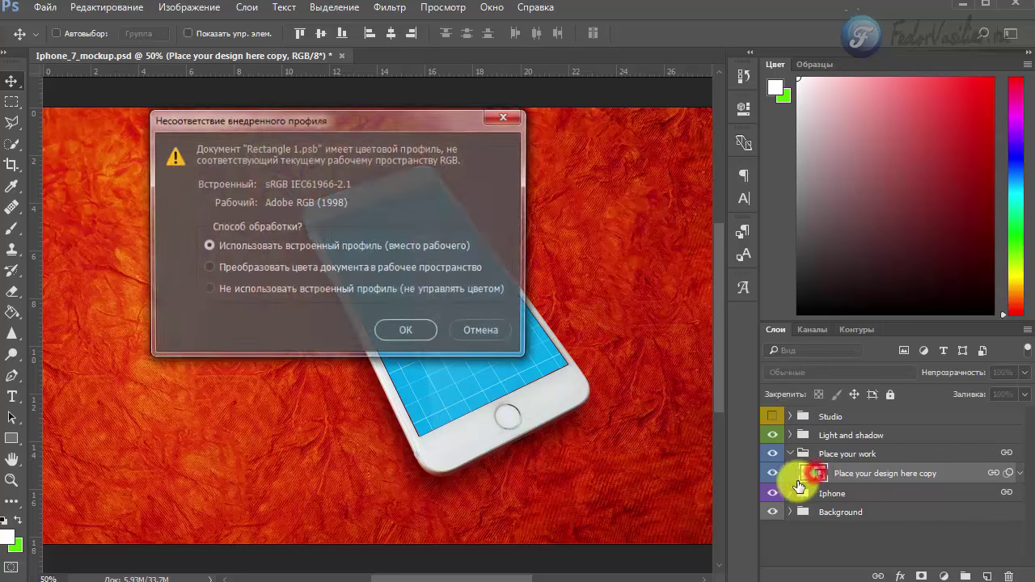
{"action": "left_click", "coordinate": [422, 335]}
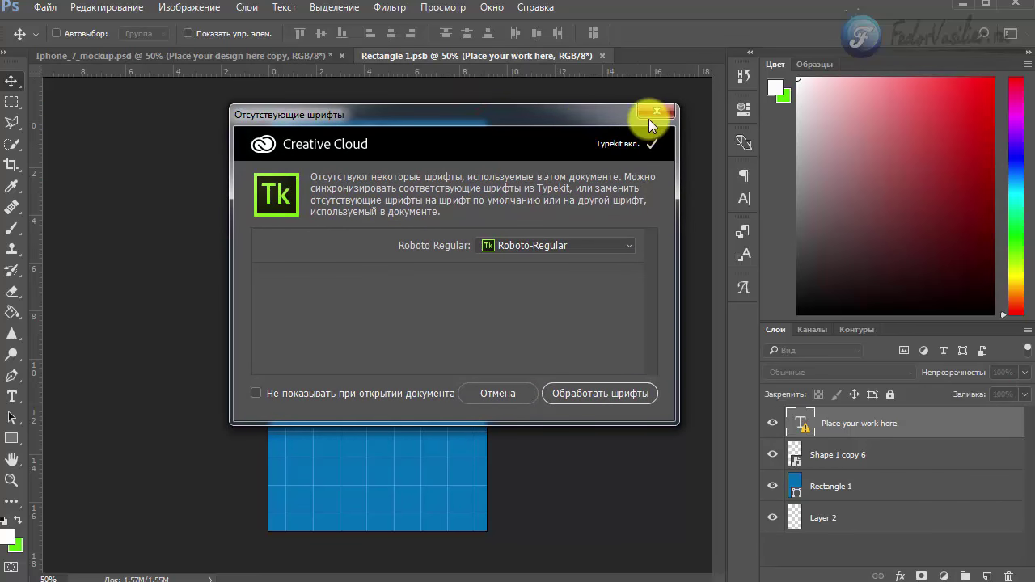
{"action": "left_click", "coordinate": [652, 112]}
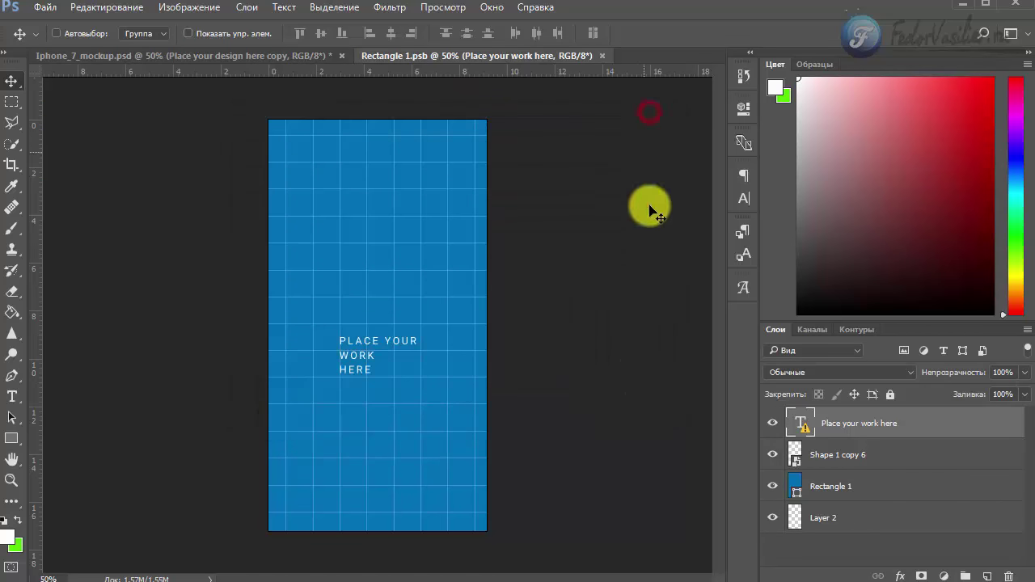
Hide the Place your work here text layer and place the DBJiZWFoV8U photo centered on the canvas at the offered size.
{"action": "left_click", "coordinate": [838, 422]}
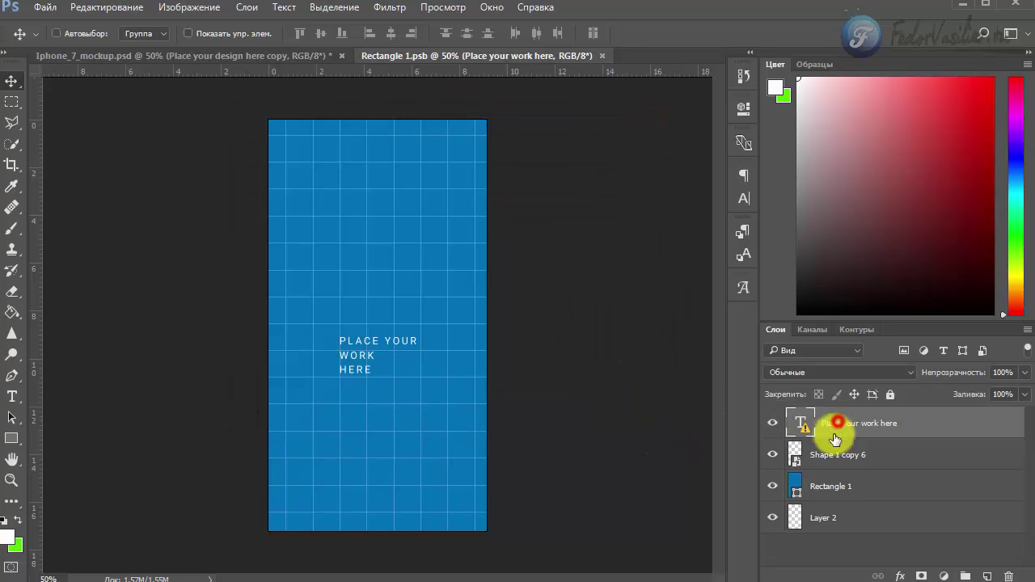
{"action": "left_click", "coordinate": [772, 423]}
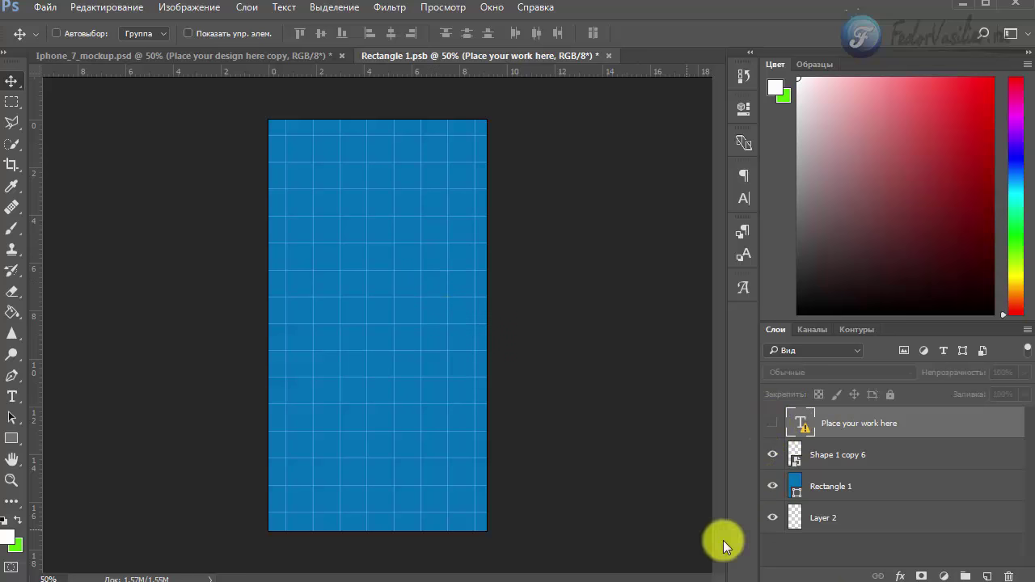
{"action": "left_click_drag", "start_coordinate": [712, 323], "coordinate": [361, 316]}
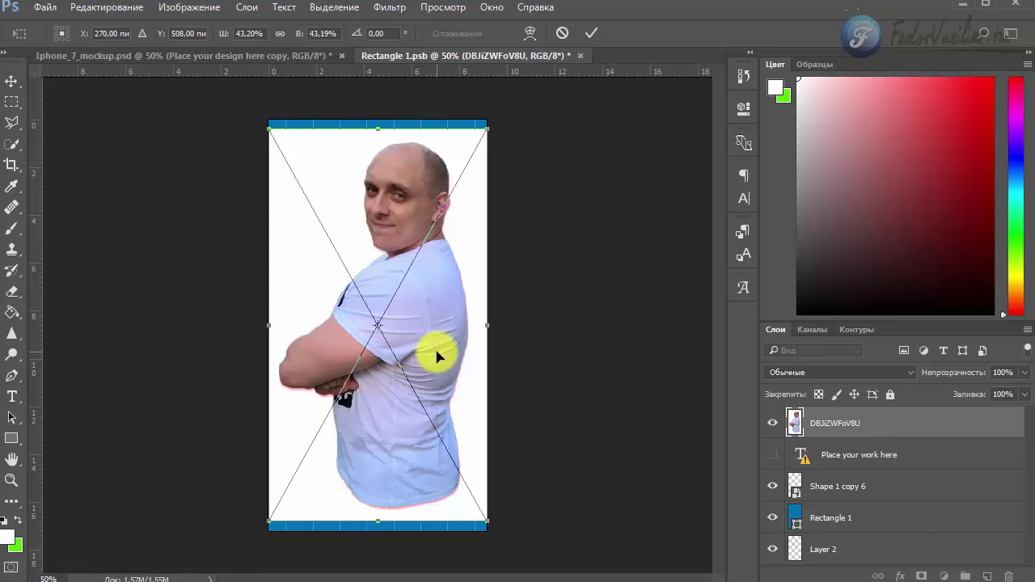
{"action": "key", "text": "Return"}
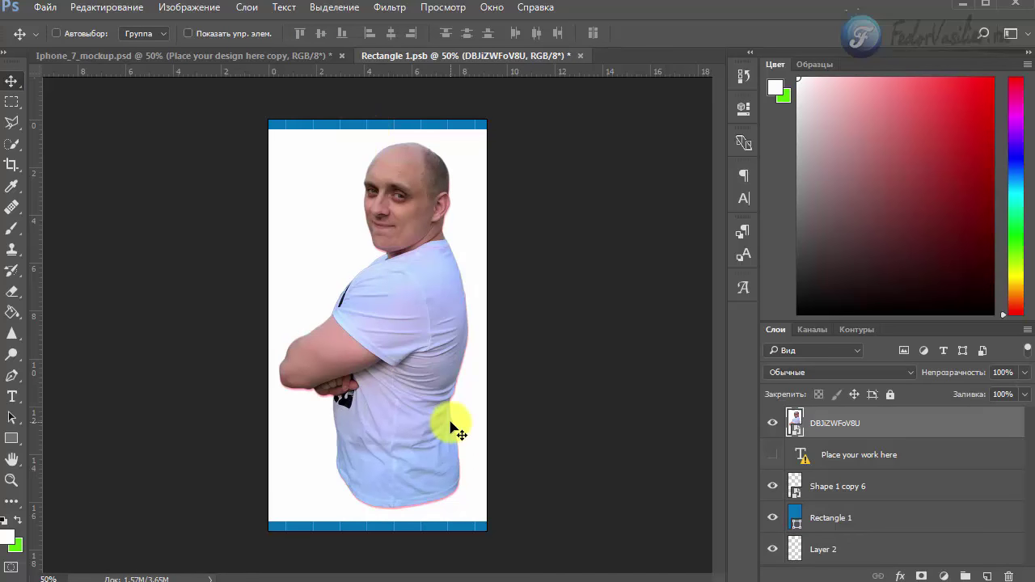
Hide the Shape 1 copy 6 grid layer, rasterize the Rectangle 1 layer and fill it with white using the Paint Bucket.
{"action": "left_click", "coordinate": [772, 486]}
{"action": "left_click", "coordinate": [817, 517]}
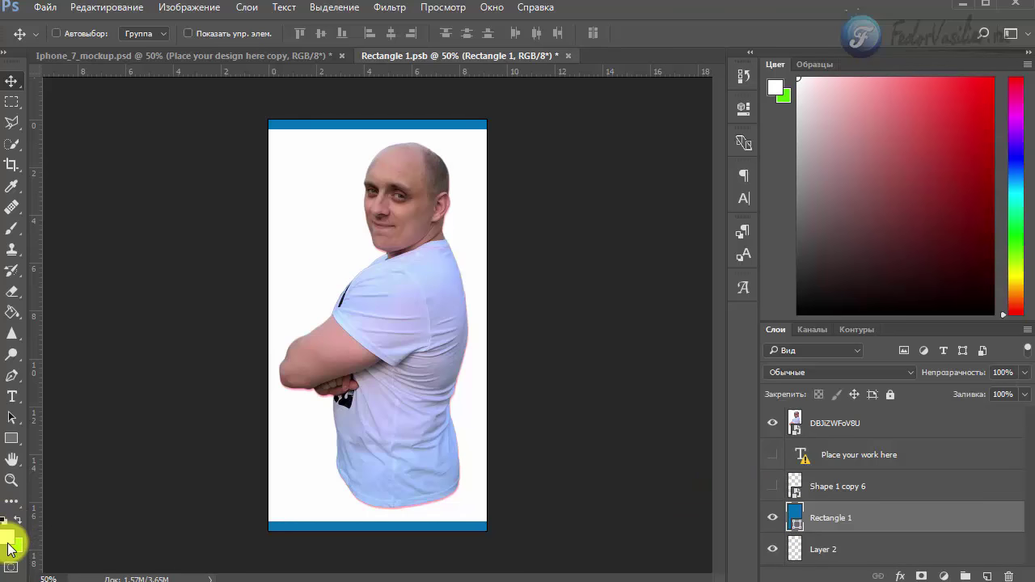
{"action": "left_click", "coordinate": [11, 314]}
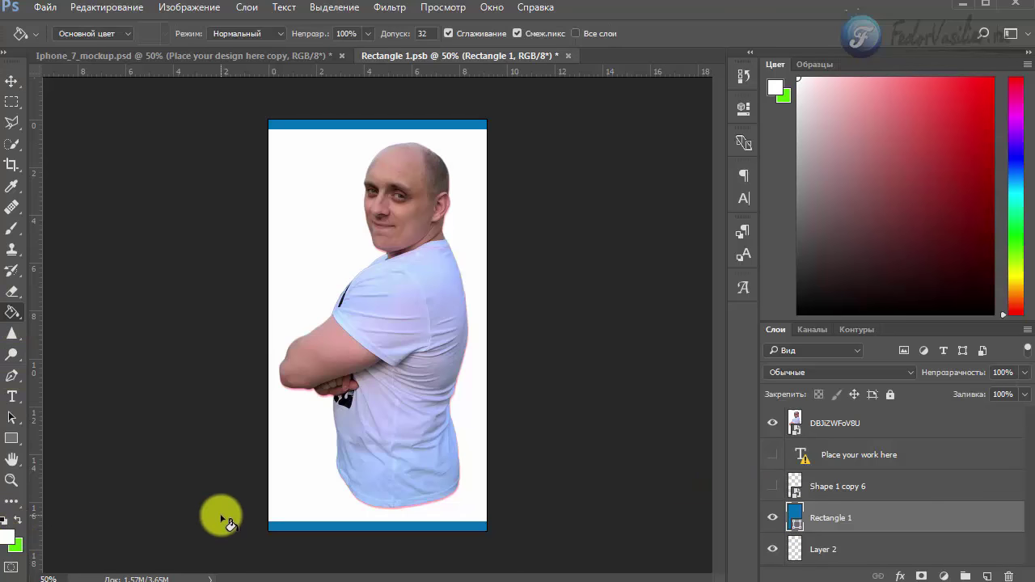
{"action": "left_click", "coordinate": [301, 525]}
{"action": "left_click", "coordinate": [273, 247]}
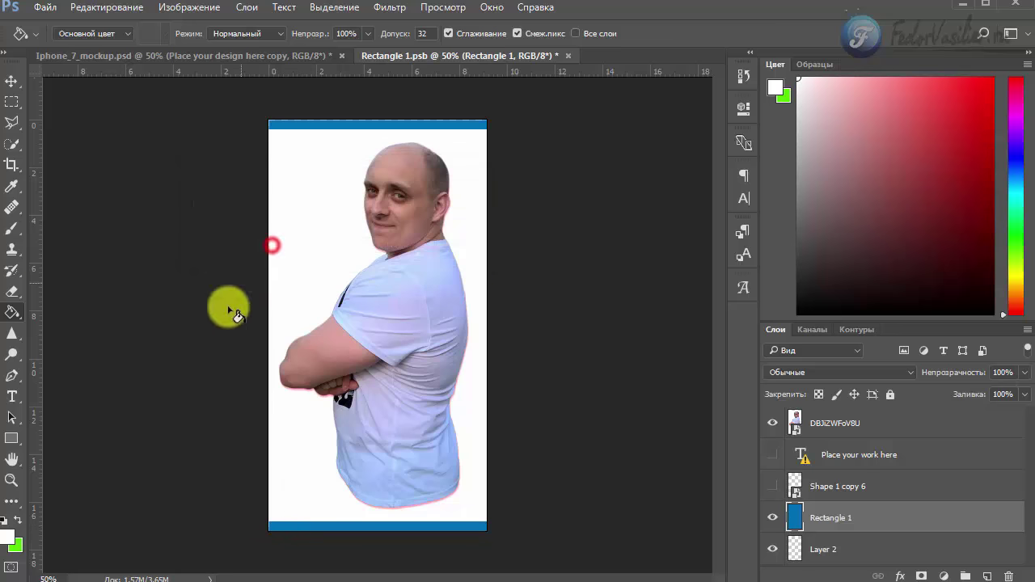
{"action": "left_click", "coordinate": [316, 532]}
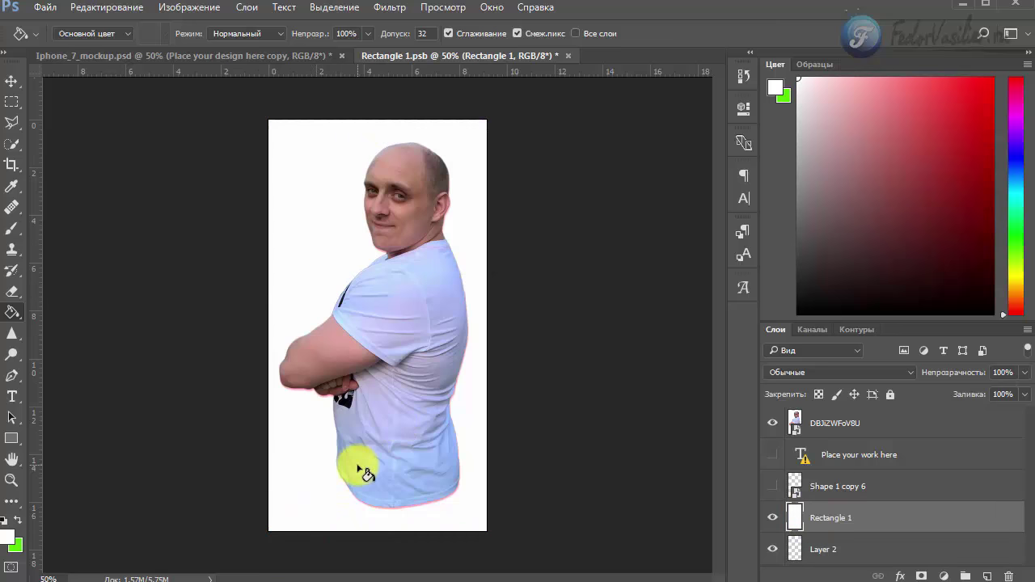
Save the edited smart object and return to the Iphone_7_mockup.psd document with the Move tool active.
{"action": "left_click", "coordinate": [45, 7]}
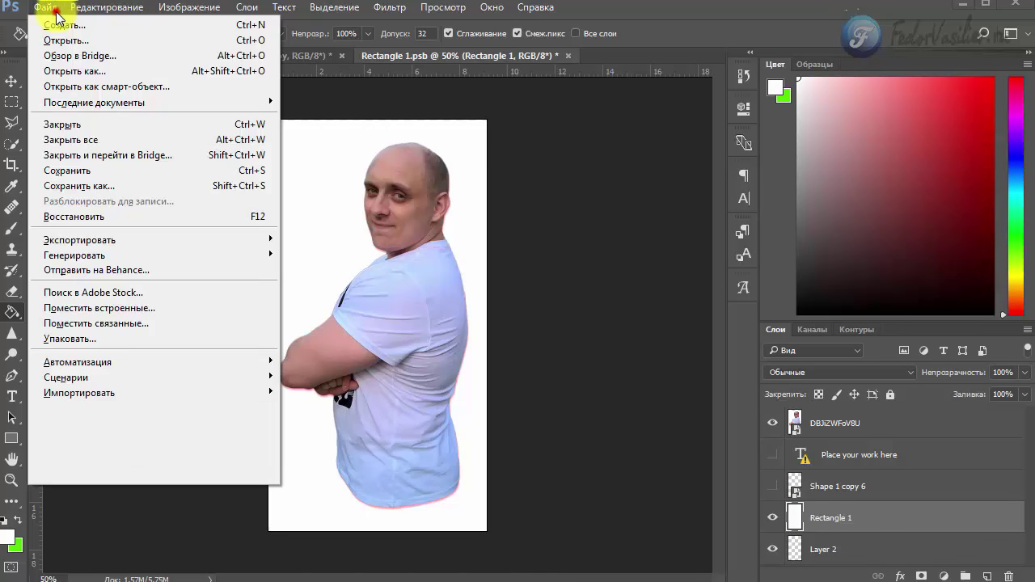
{"action": "left_click", "coordinate": [80, 171]}
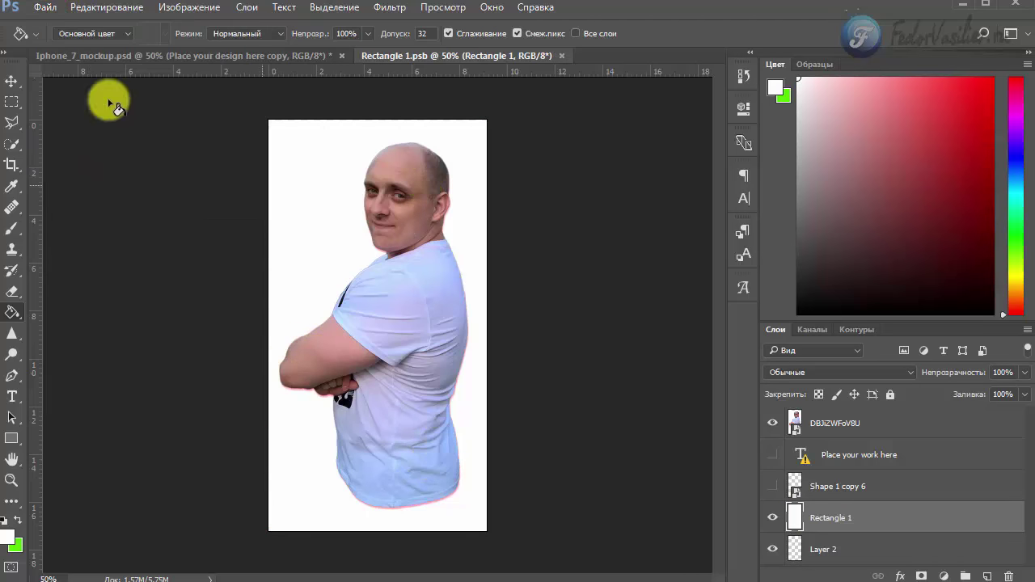
{"action": "left_click", "coordinate": [14, 80]}
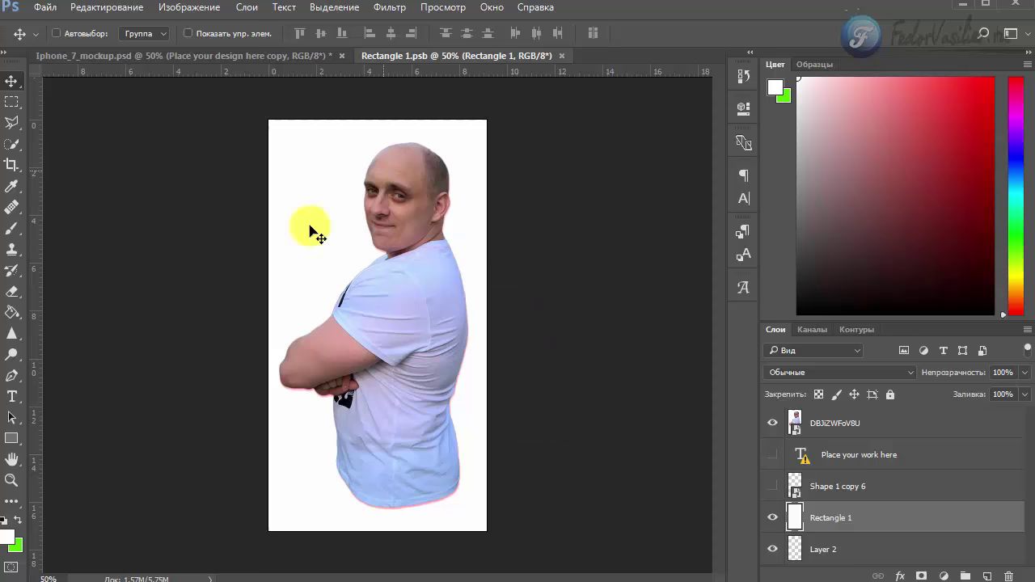
{"action": "left_click", "coordinate": [191, 56]}
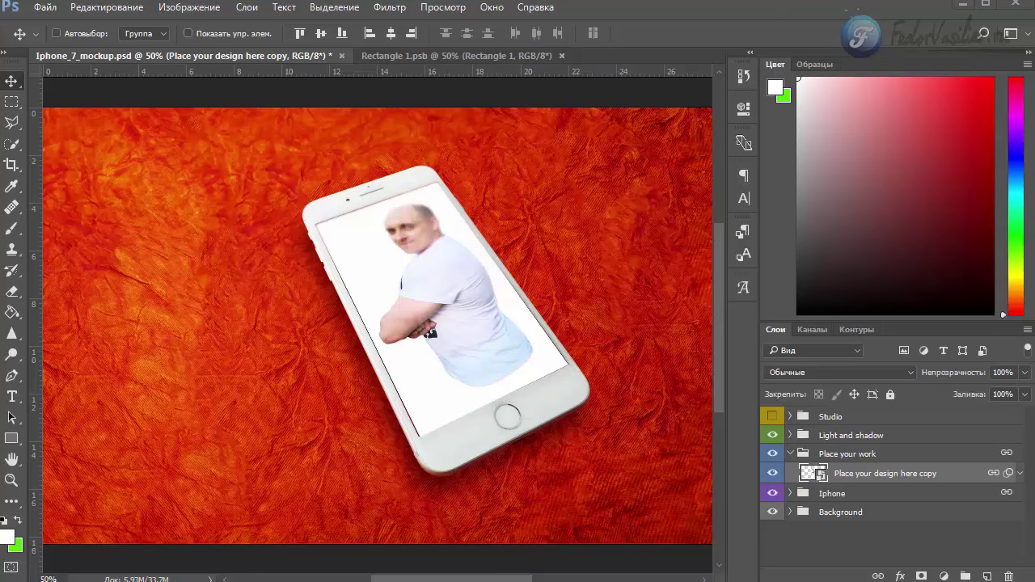
Look over the other iPhone 7 mockup PSD files in the file explorer folder.
{"action": "key", "text": "alt+Tab"}
{"action": "left_click", "coordinate": [370, 104]}
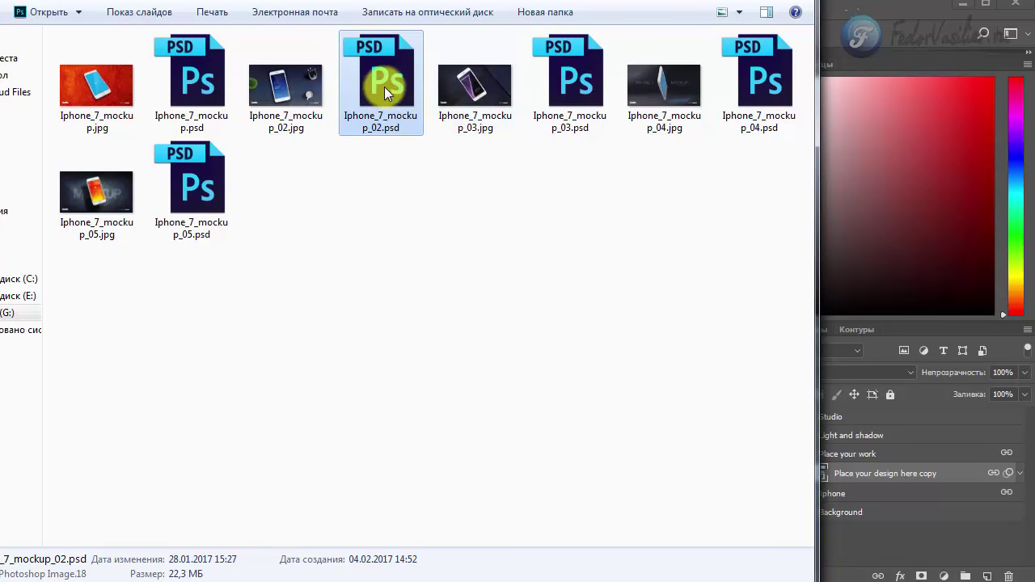
{"action": "left_click", "coordinate": [538, 86]}
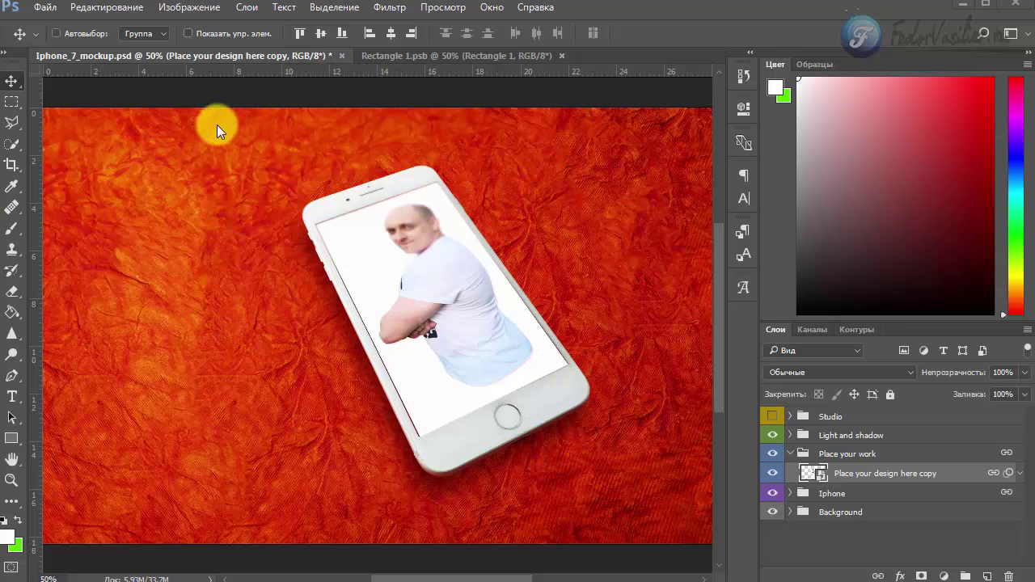
Hide the Background group and crop the canvas closely around the phone on all four sides, to about 828 × 848 px.
{"action": "left_click", "coordinate": [774, 512]}
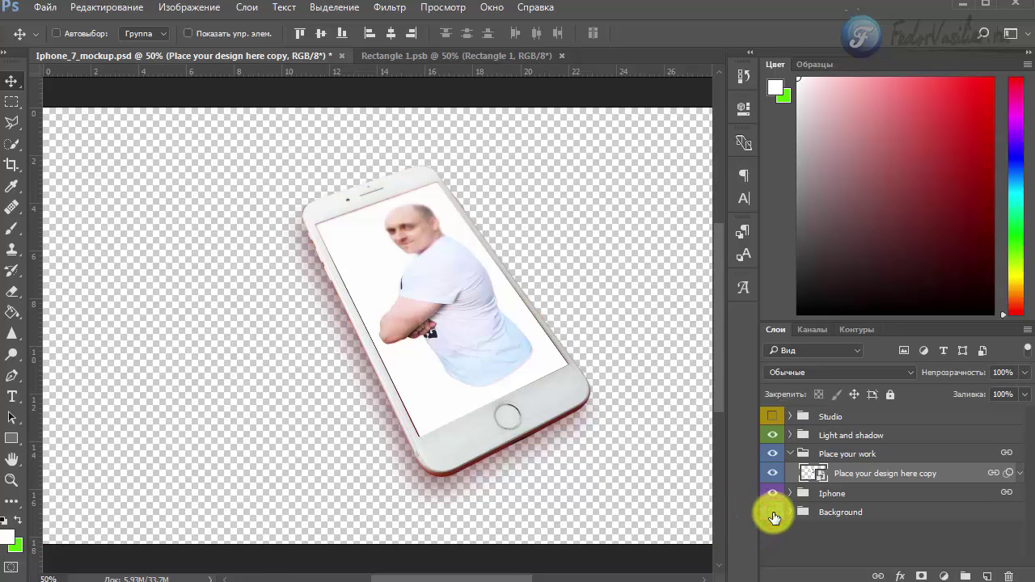
{"action": "mouse_move", "coordinate": [485, 576]}
{"action": "left_mouse_down"}
{"action": "mouse_move", "coordinate": [513, 576]}
{"action": "mouse_move", "coordinate": [503, 576]}
{"action": "left_mouse_up"}
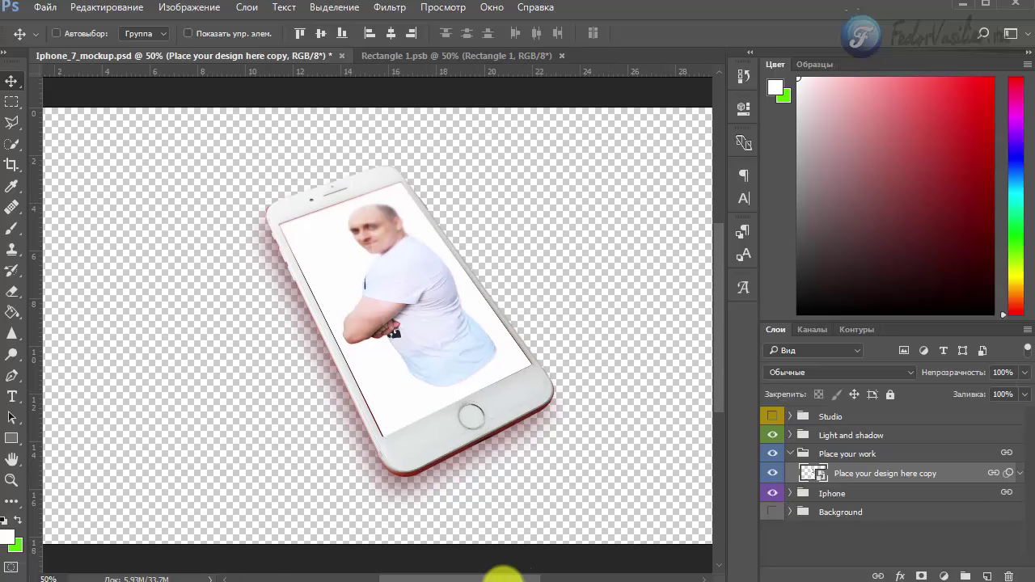
{"action": "left_click", "coordinate": [10, 165]}
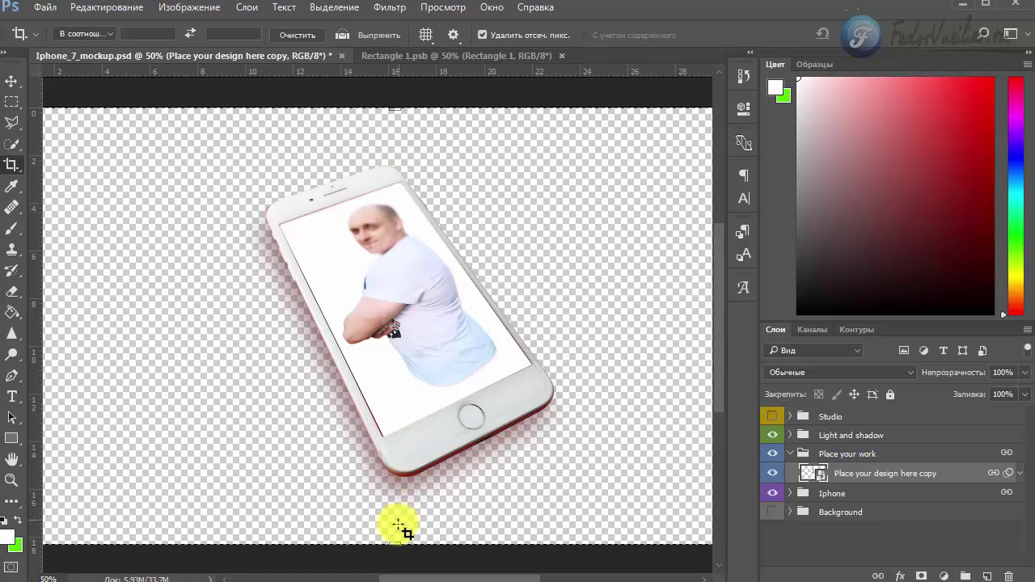
{"action": "mouse_move", "coordinate": [414, 576]}
{"action": "left_mouse_down"}
{"action": "mouse_move", "coordinate": [463, 576]}
{"action": "mouse_move", "coordinate": [395, 576]}
{"action": "left_mouse_up"}
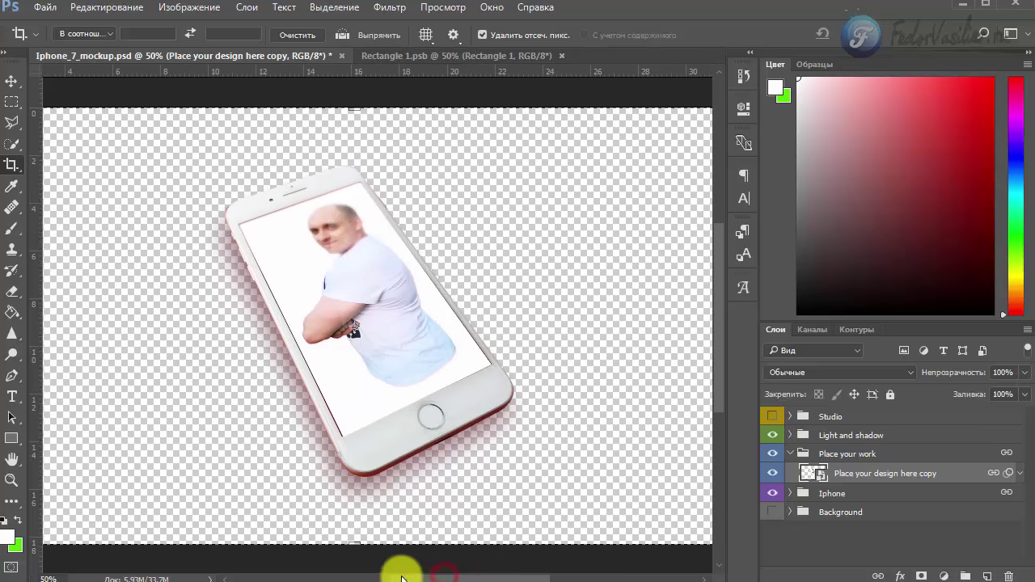
{"action": "left_click_drag", "start_coordinate": [377, 110], "coordinate": [376, 132]}
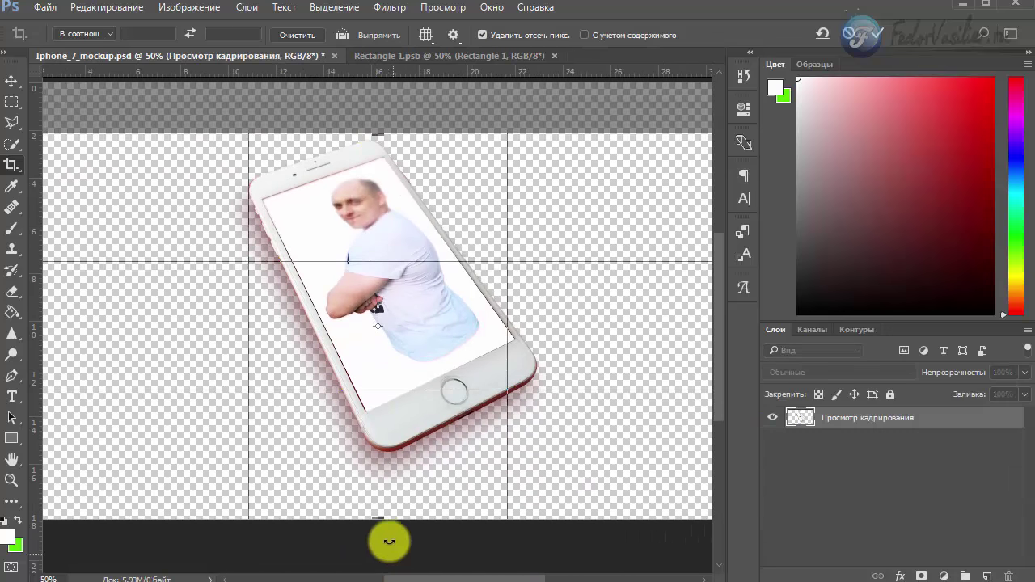
{"action": "mouse_move", "coordinate": [380, 519]}
{"action": "left_mouse_down"}
{"action": "mouse_move", "coordinate": [381, 487]}
{"action": "mouse_move", "coordinate": [386, 503]}
{"action": "left_mouse_up"}
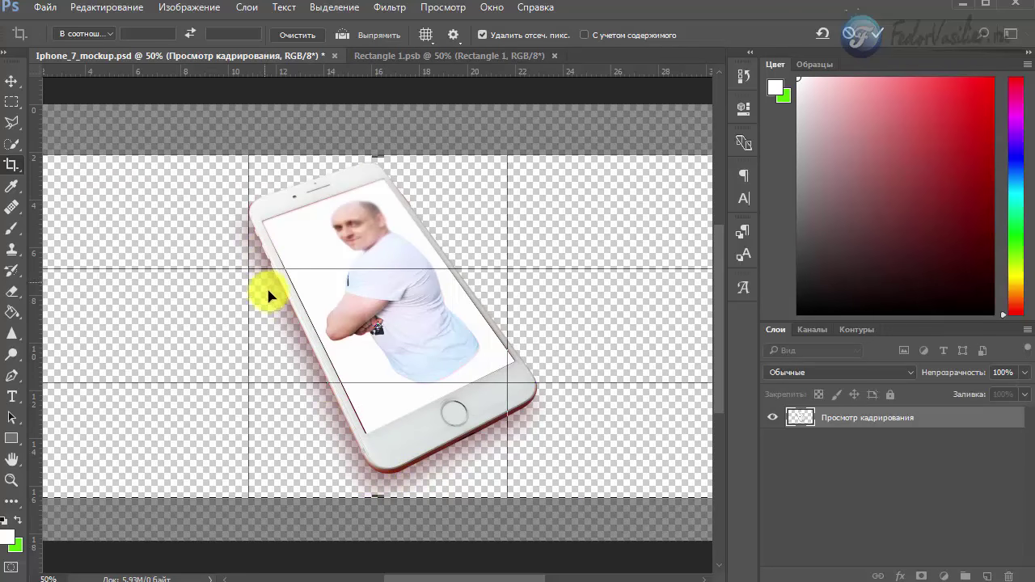
{"action": "left_click_drag", "start_coordinate": [431, 576], "coordinate": [404, 566]}
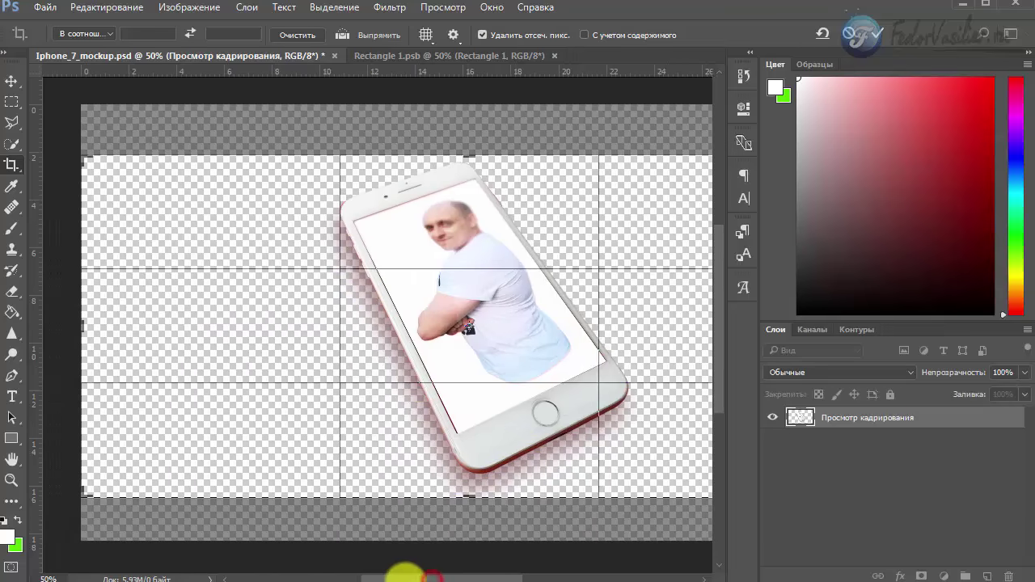
{"action": "left_click_drag", "start_coordinate": [116, 327], "coordinate": [238, 335]}
{"action": "left_click_drag", "start_coordinate": [435, 579], "coordinate": [457, 575]}
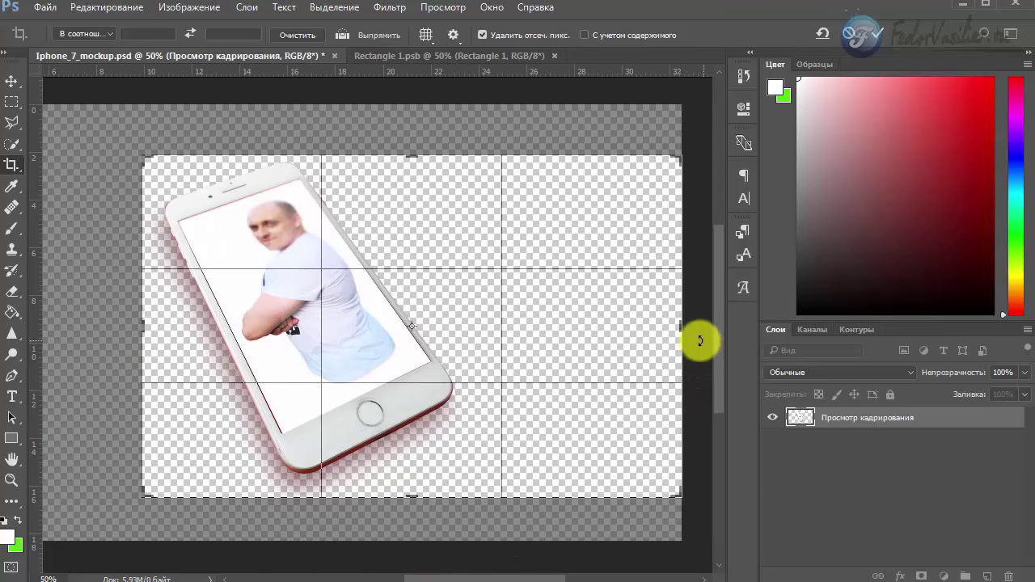
{"action": "left_click_drag", "start_coordinate": [684, 328], "coordinate": [581, 333]}
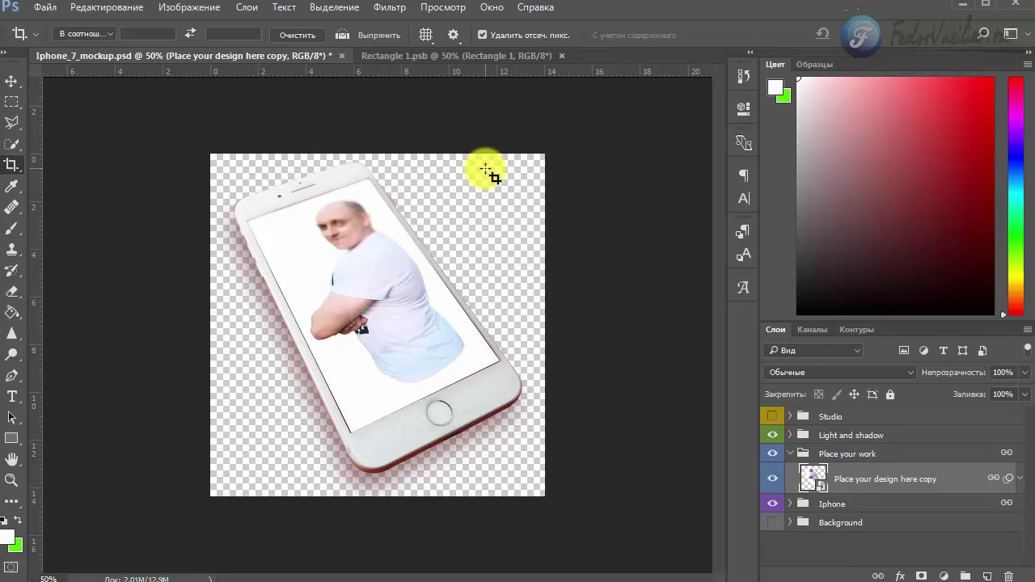
{"action": "left_click", "coordinate": [38, 12]}
{"action": "left_click", "coordinate": [78, 187]}
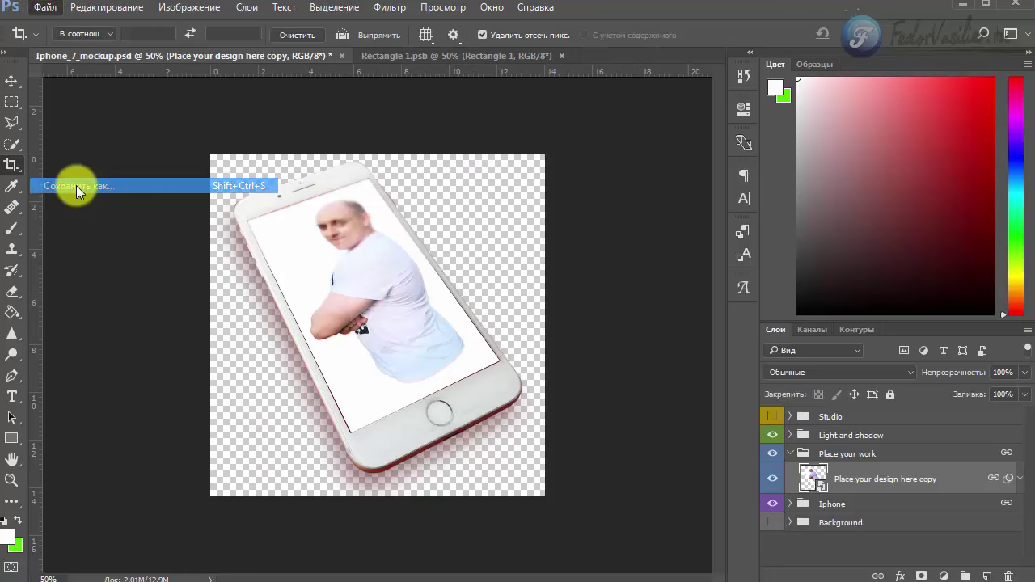
{"action": "left_click", "coordinate": [135, 420]}
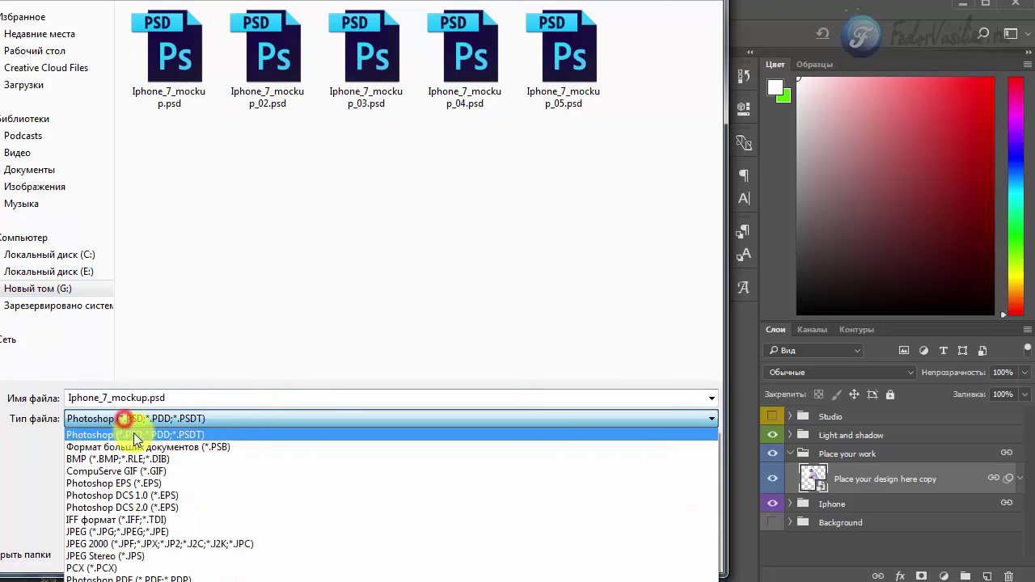
{"action": "left_click", "coordinate": [160, 569]}
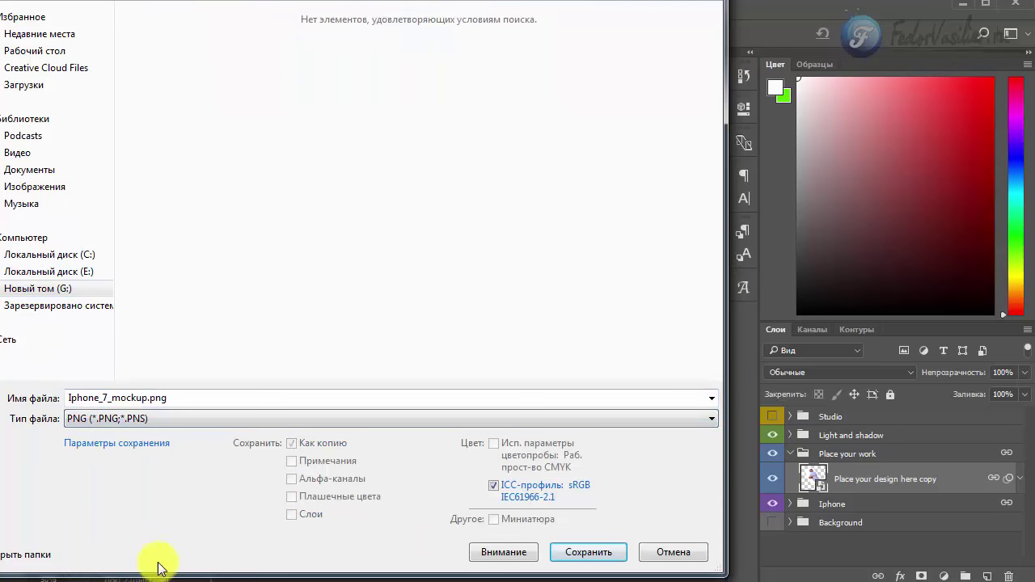
{"action": "left_click", "coordinate": [607, 551]}
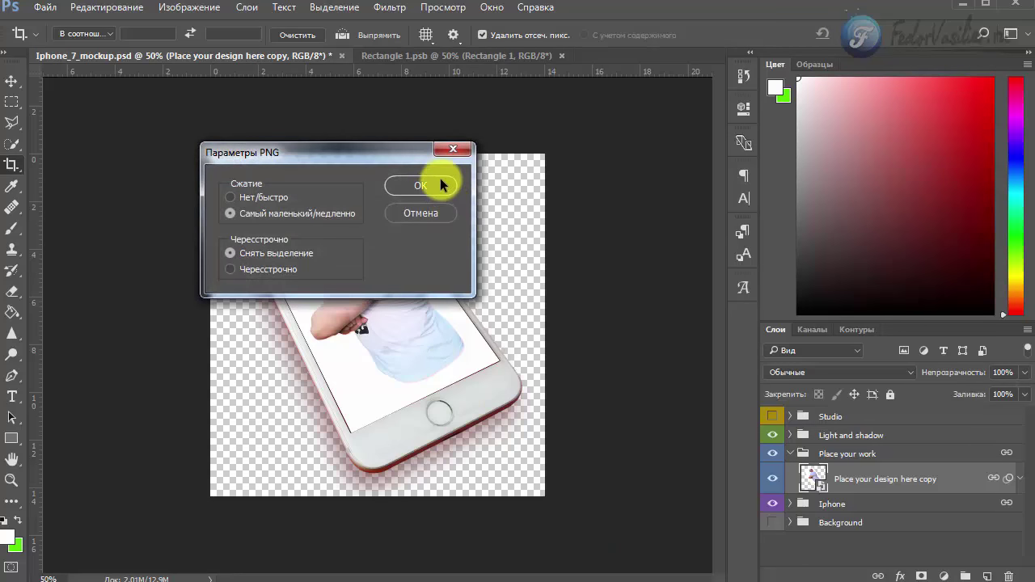
{"action": "left_click", "coordinate": [424, 215]}
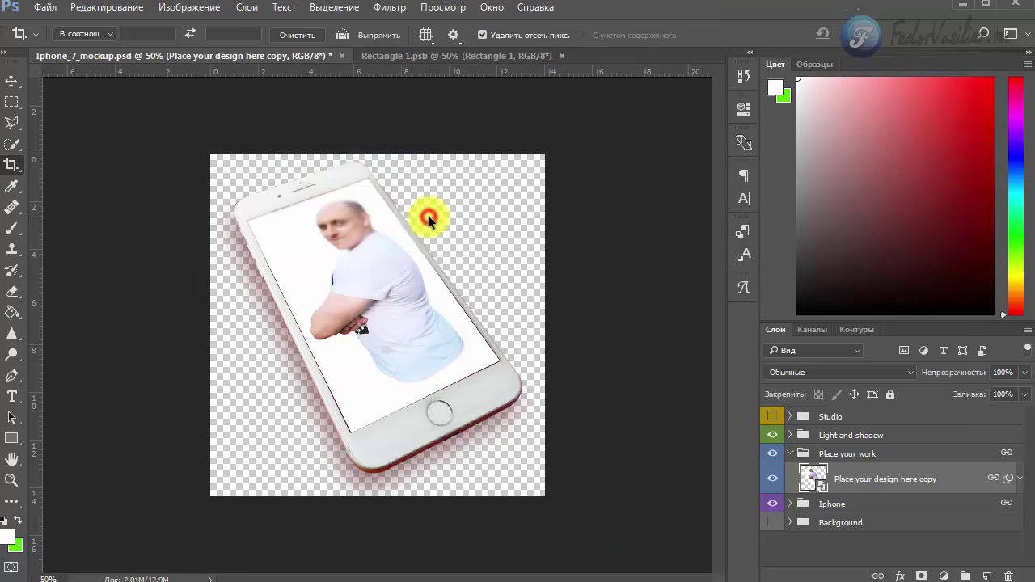
Export the cropped phone with Save for Web as a PNG-24 file with transparency.
{"action": "left_click", "coordinate": [47, 8]}
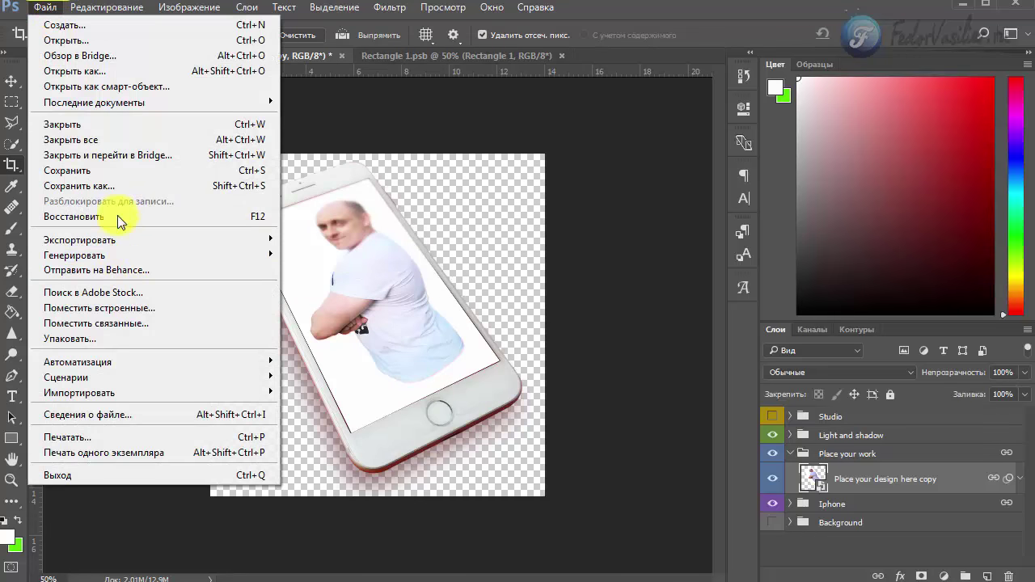
{"action": "mouse_move", "coordinate": [119, 241]}
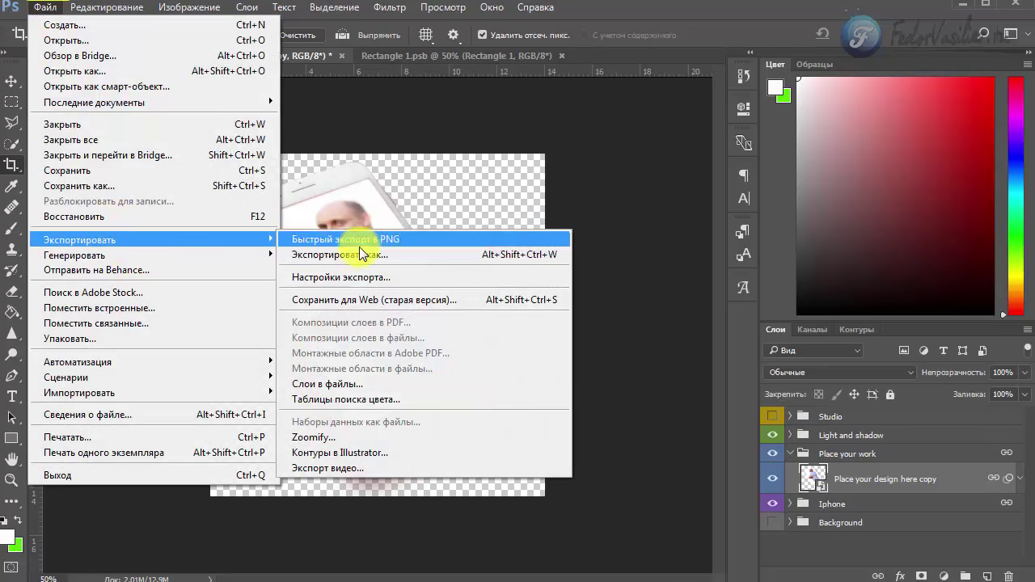
{"action": "left_click", "coordinate": [396, 300]}
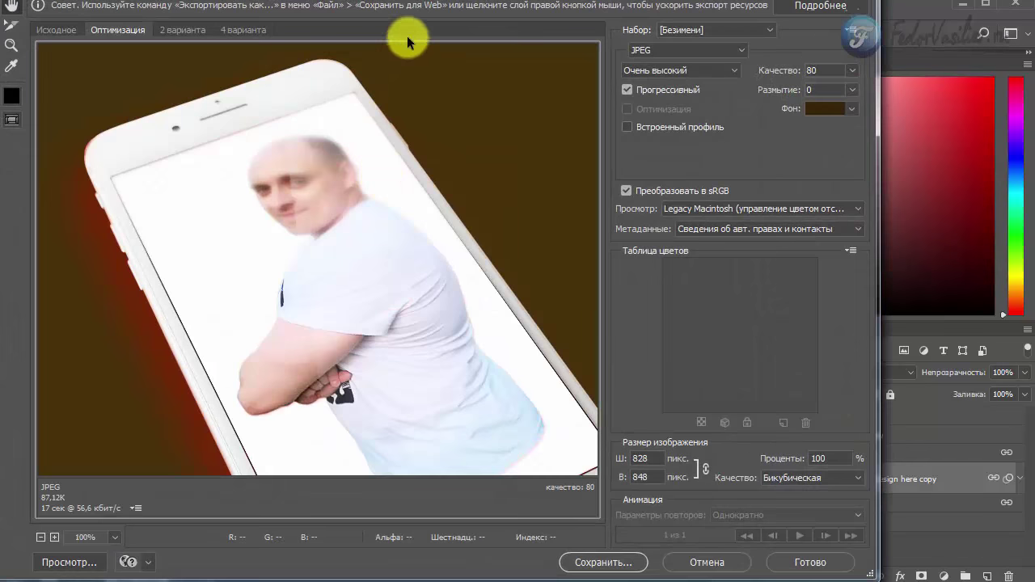
{"action": "left_click", "coordinate": [685, 34]}
{"action": "left_click", "coordinate": [654, 84]}
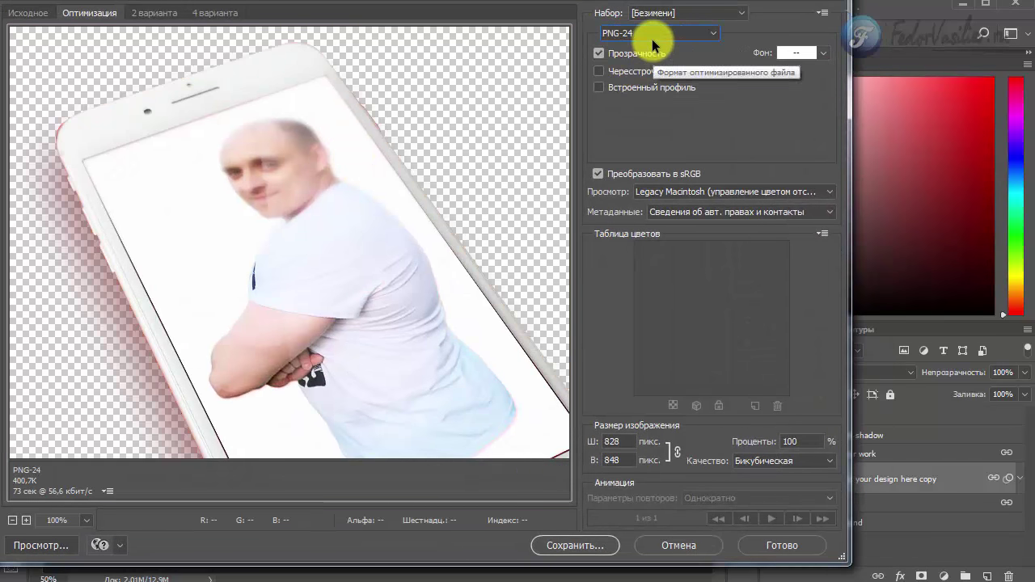
{"action": "left_click", "coordinate": [559, 547]}
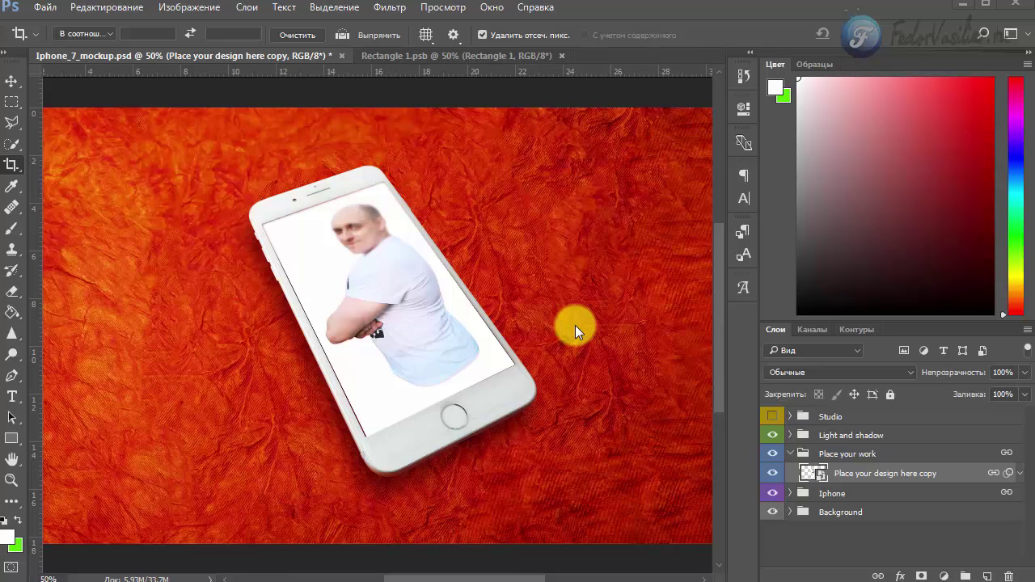
Collapse the Place your work group.
{"action": "left_click", "coordinate": [790, 454]}
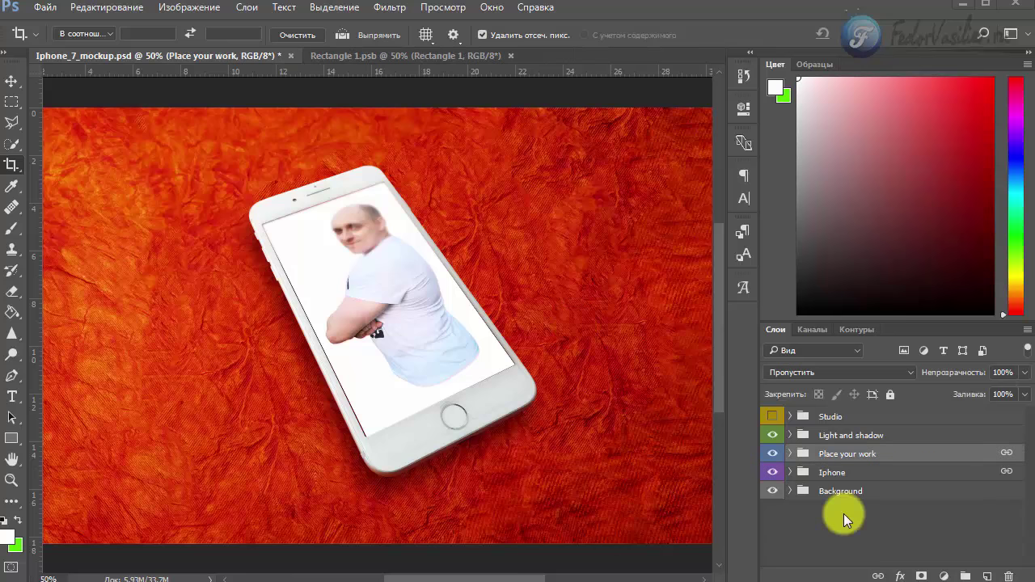
{"action": "left_click", "coordinate": [1027, 54]}
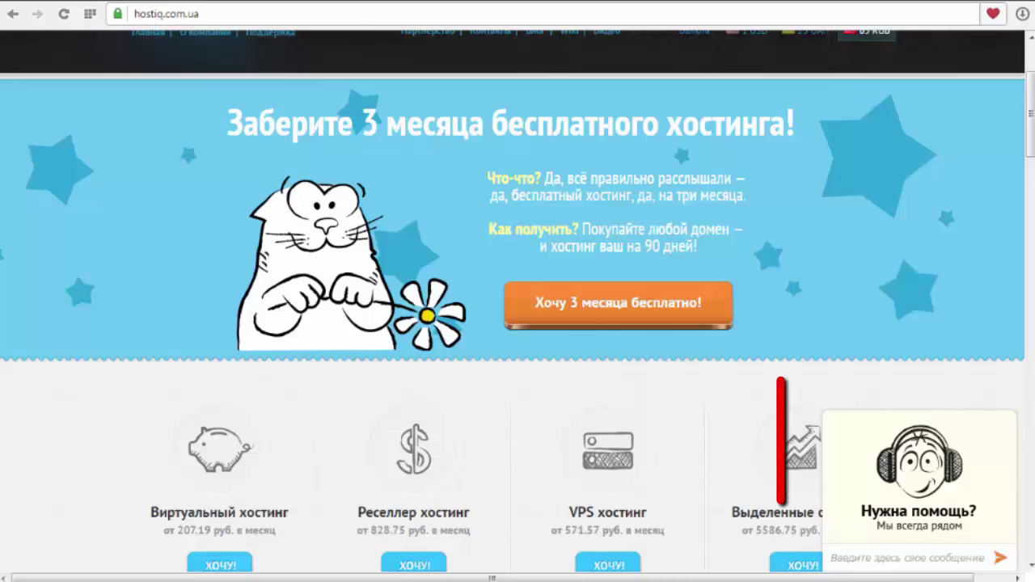
Switch to the hostiq.com.ua site in the browser, check its support chat form and look through the virtual hosting plans and their benefits.
{"action": "left_click", "coordinate": [911, 512]}
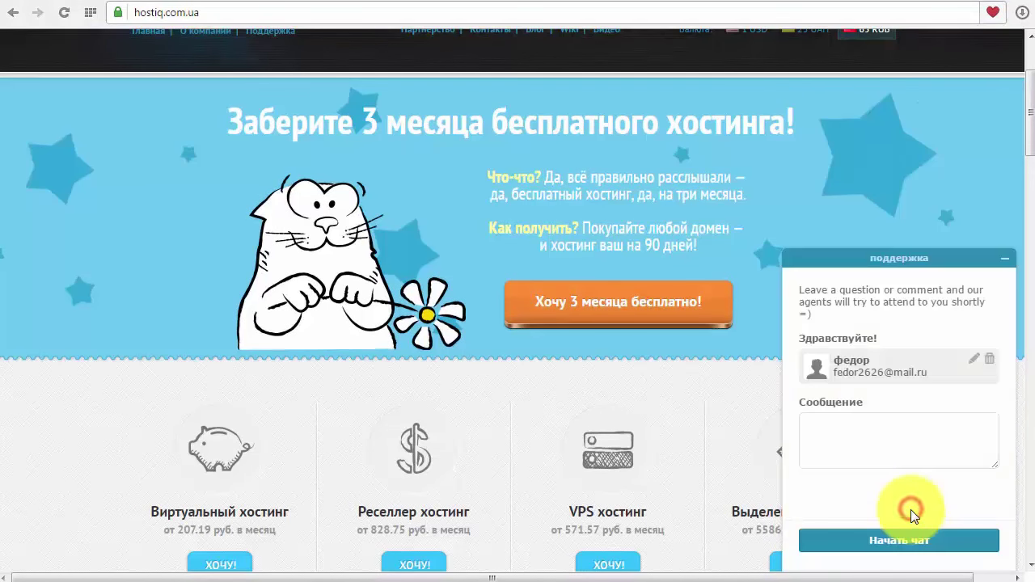
{"action": "left_click", "coordinate": [1002, 261]}
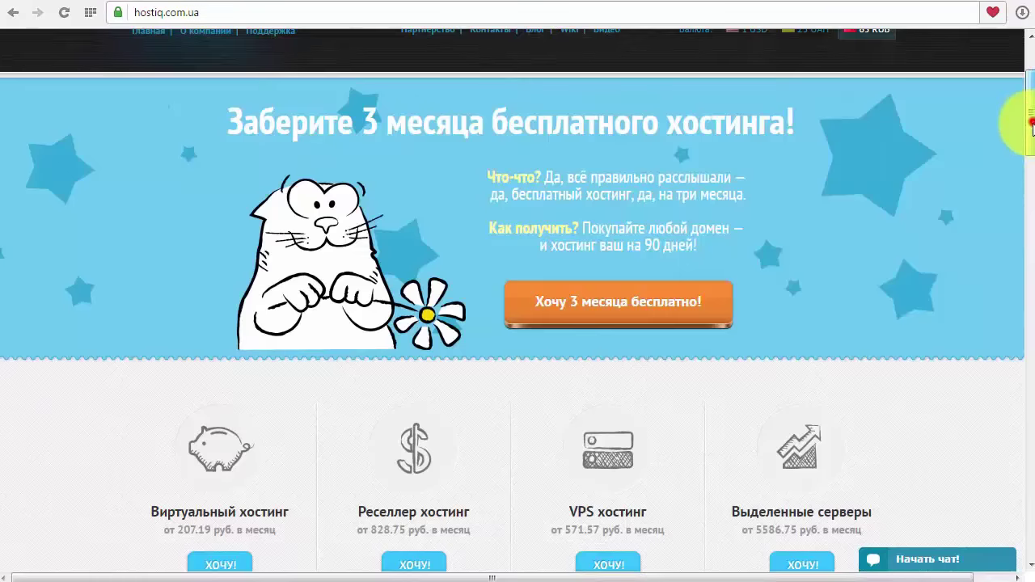
{"action": "mouse_move", "coordinate": [1027, 127]}
{"action": "left_mouse_down"}
{"action": "mouse_move", "coordinate": [1032, 171]}
{"action": "mouse_move", "coordinate": [1032, 126]}
{"action": "left_mouse_up"}
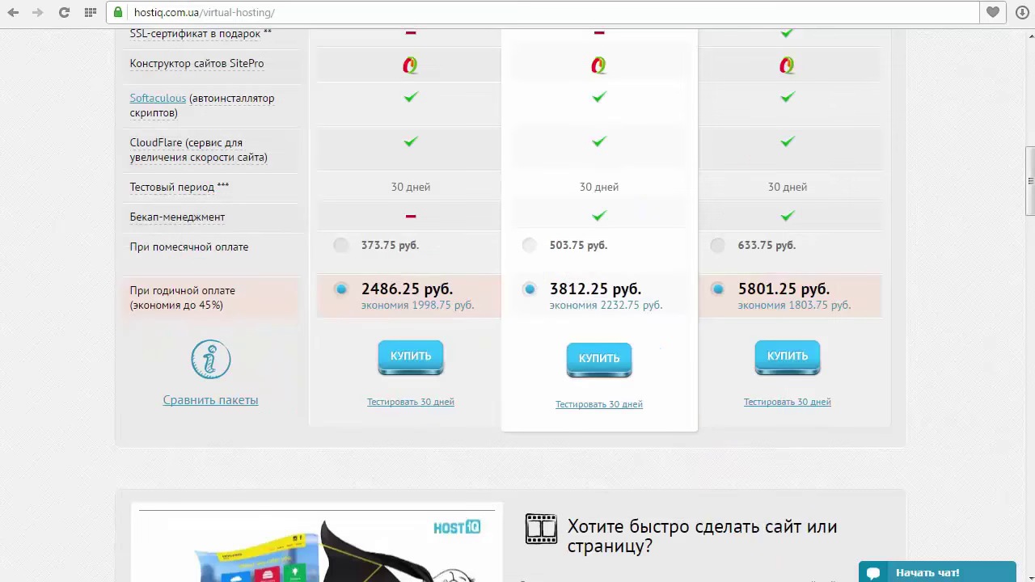
{"action": "scroll", "coordinate": [769, 485], "scroll_direction": "down", "scroll_amount": 10}
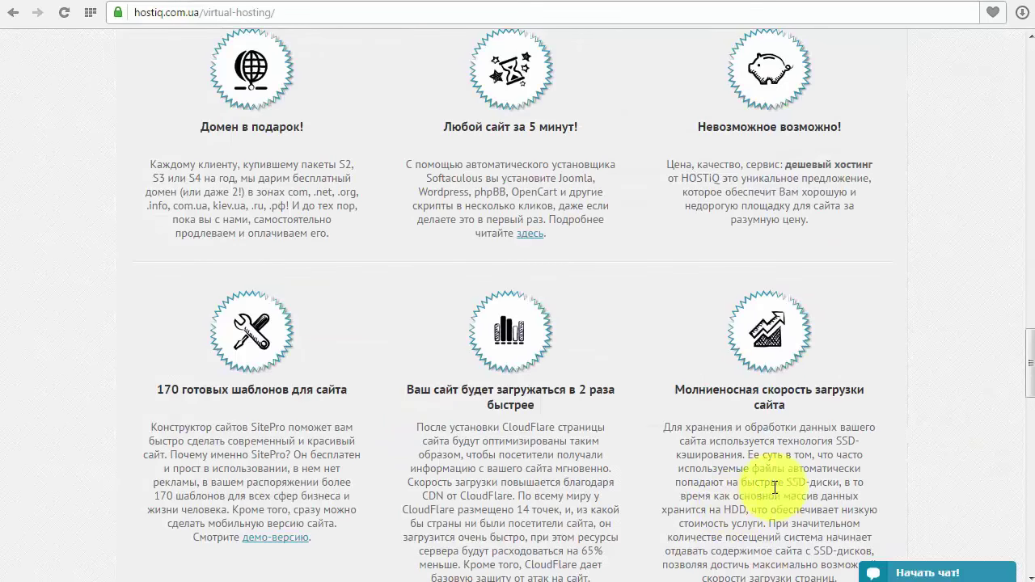
{"action": "left_click_drag", "start_coordinate": [1031, 370], "coordinate": [1005, 497]}
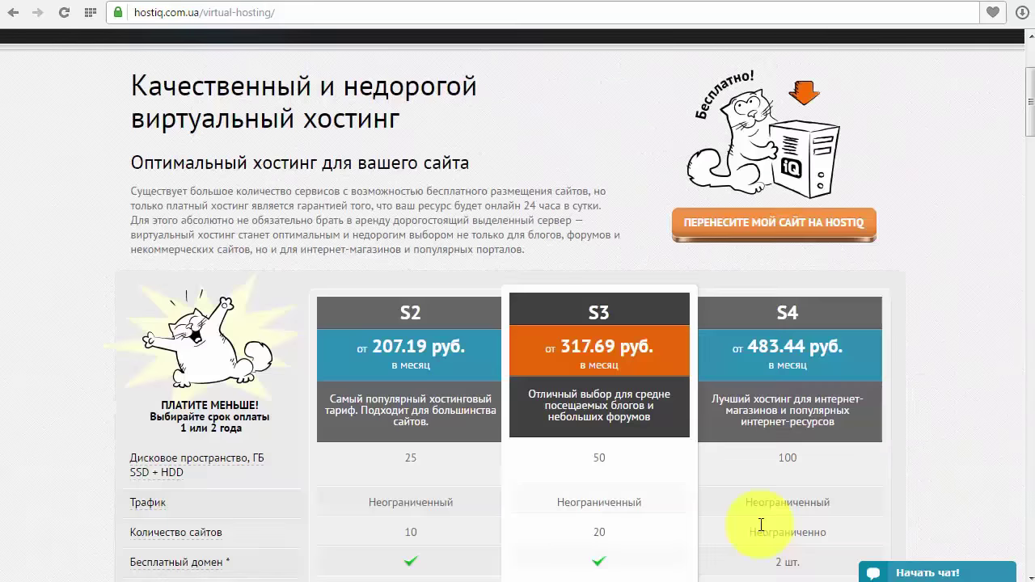